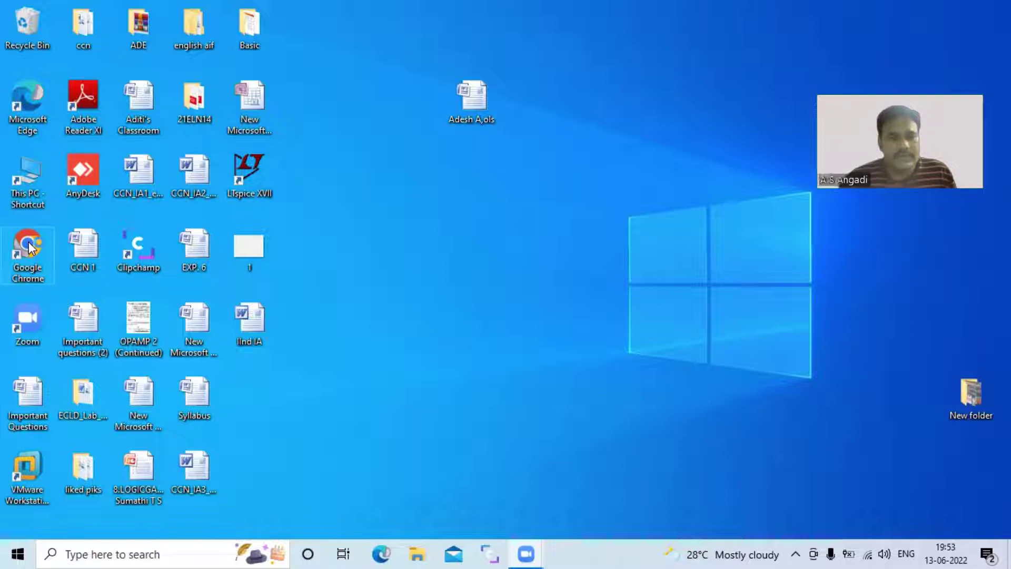
- Search the web for "ltspice download" in Google Chrome and view the LO4D.com LTspice download page, closing the browser when done
double_click(29, 246)
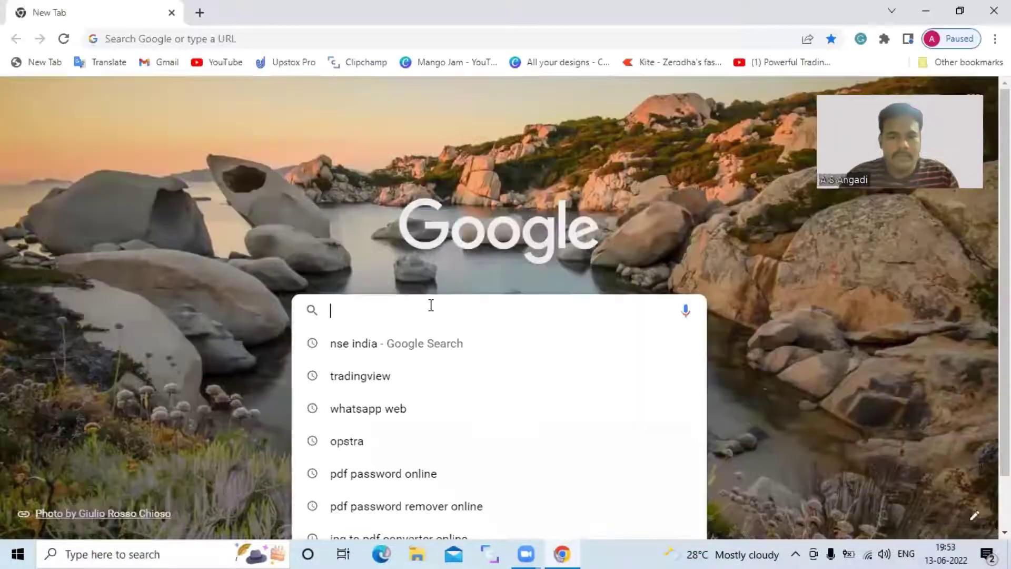
text(ltspi)
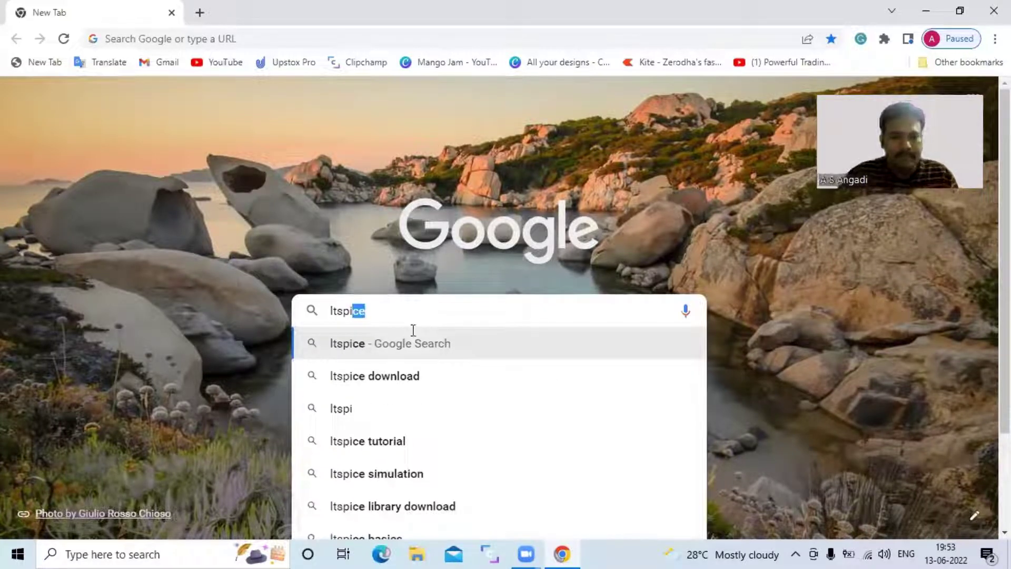
click(402, 375)
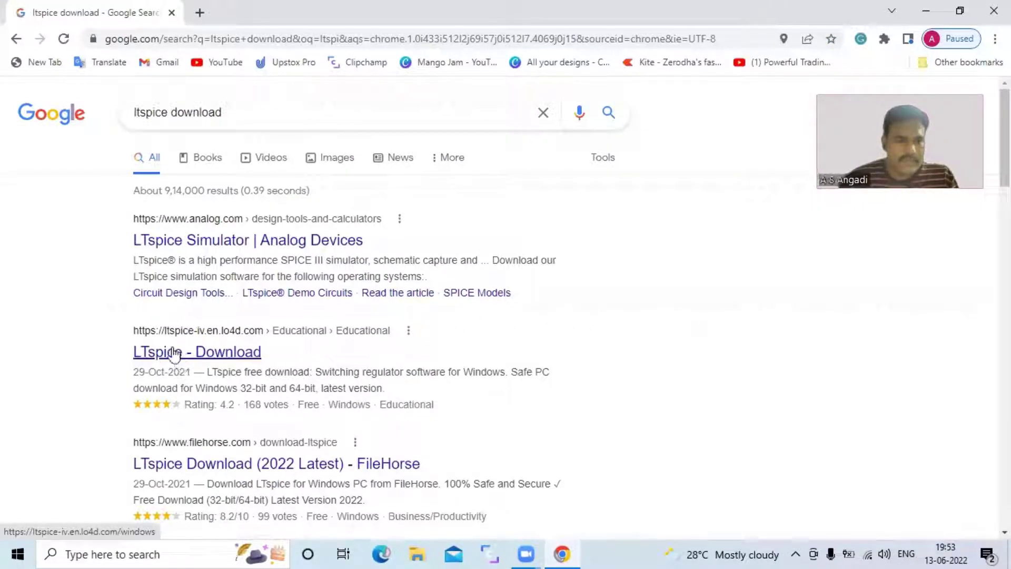
click(195, 356)
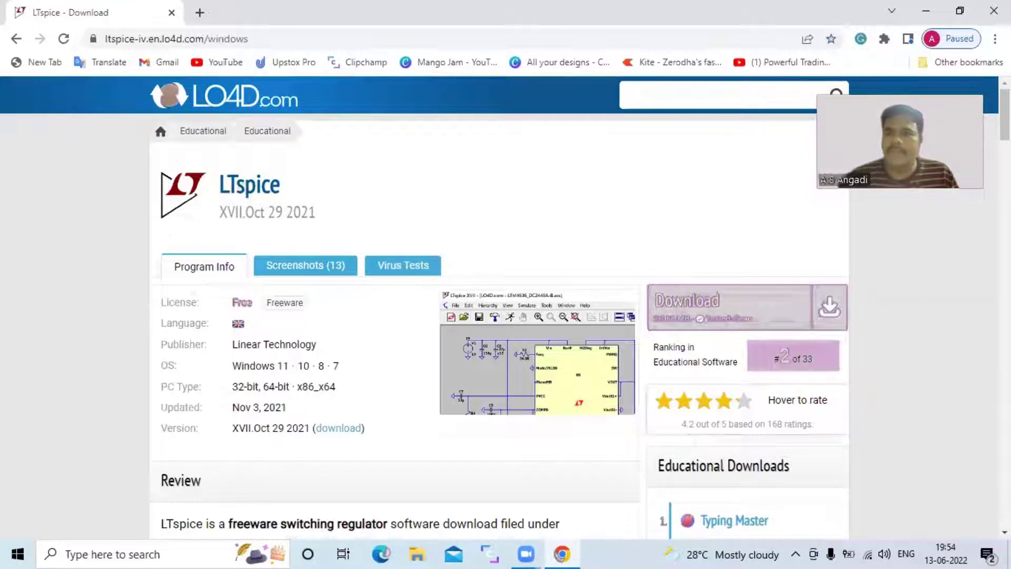
key(alt+F4)
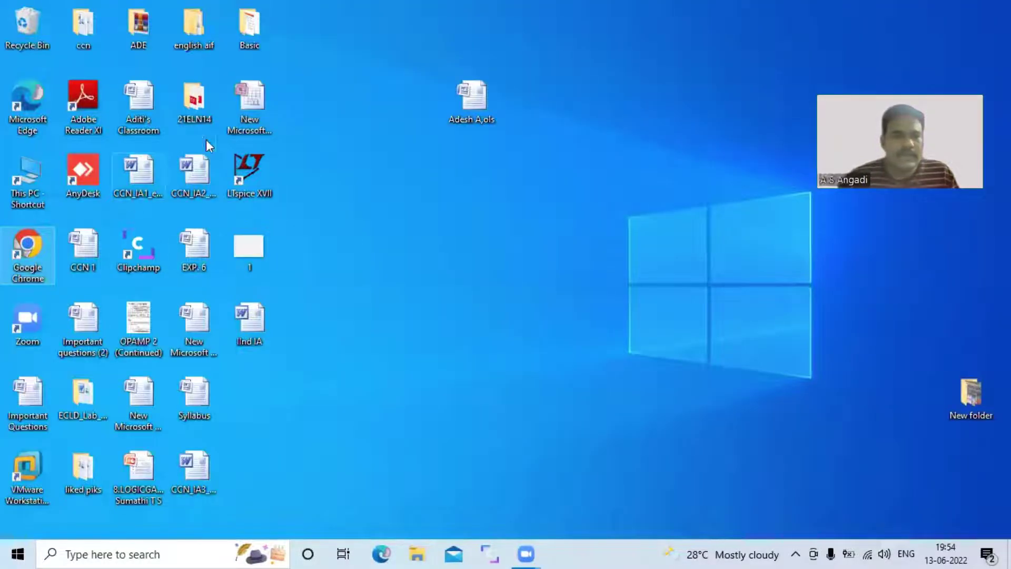
- Launch LTspice XVII and create a new blank schematic
double_click(242, 169)
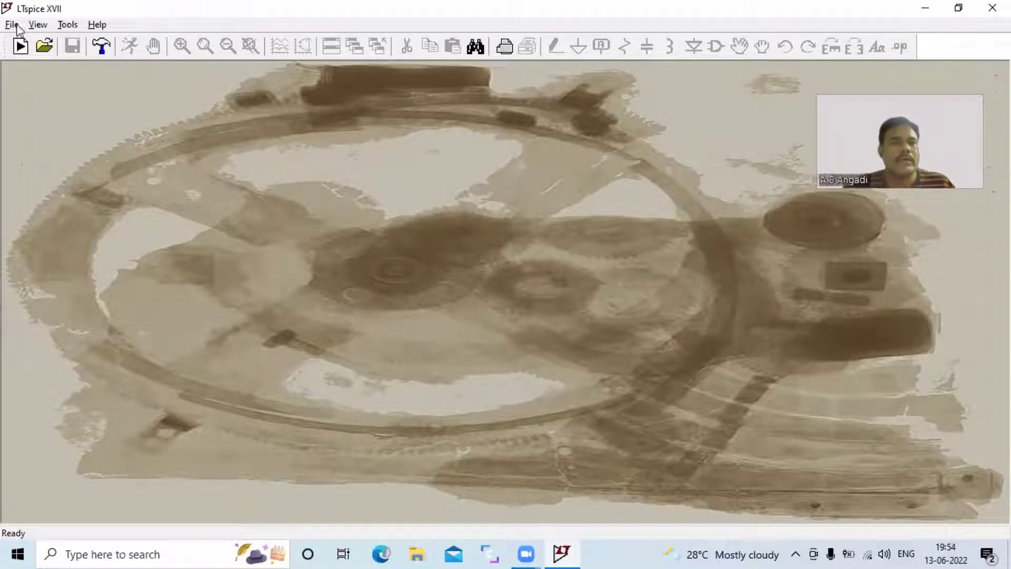
click(12, 25)
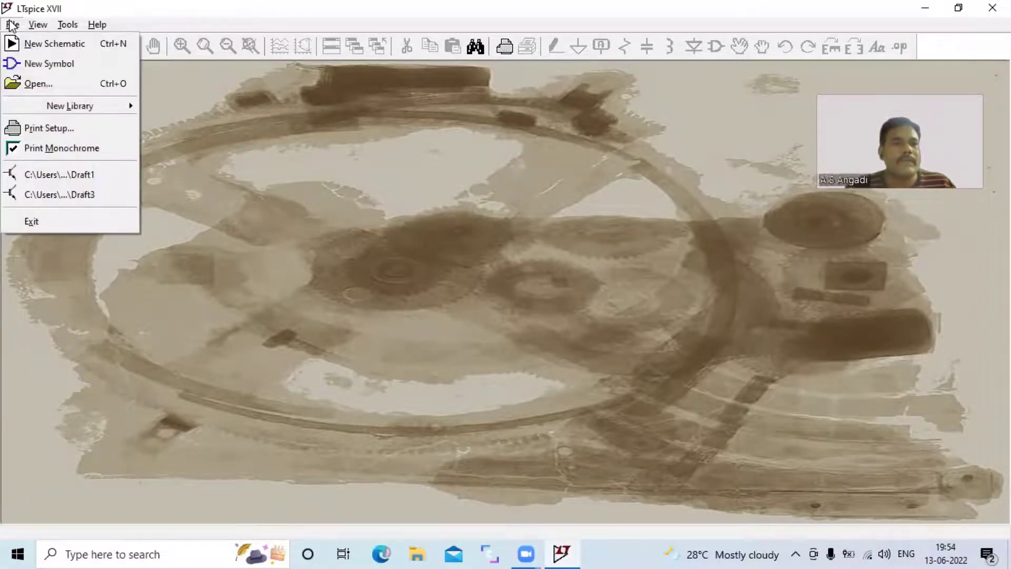
click(21, 43)
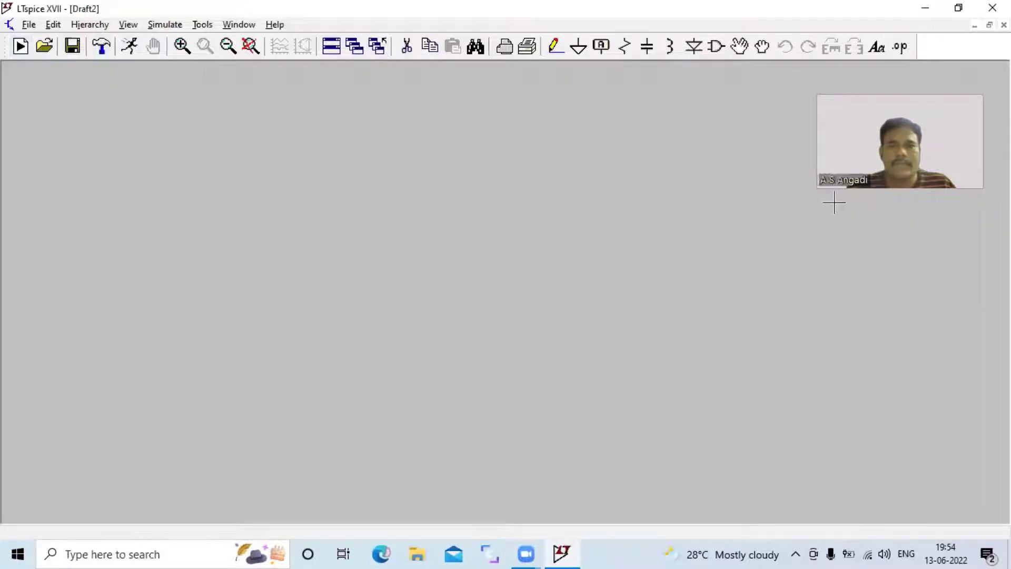
drag(817, 202, 755, 246)
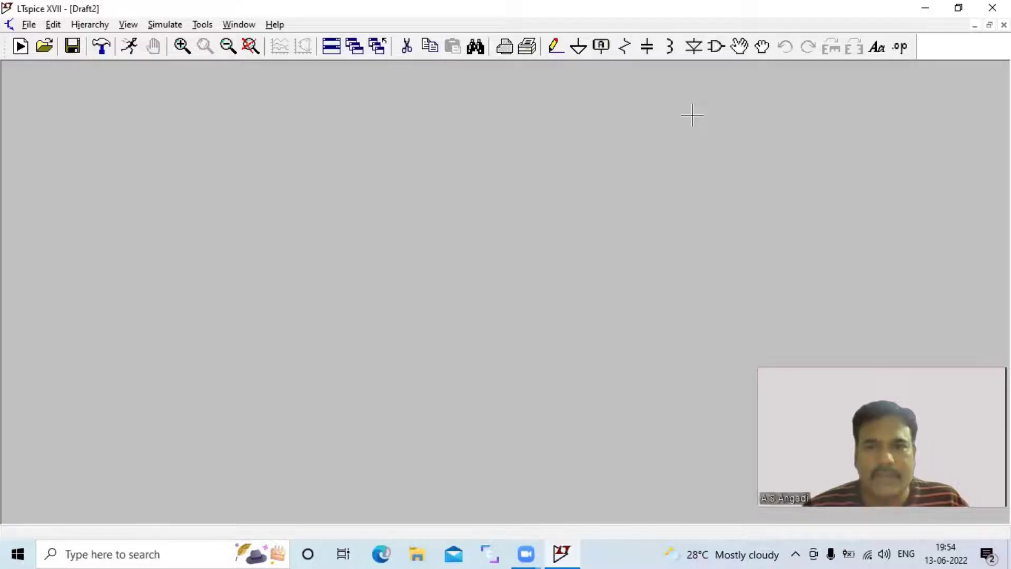
- Find the "voltage" component and place one voltage source in the schematic
click(717, 46)
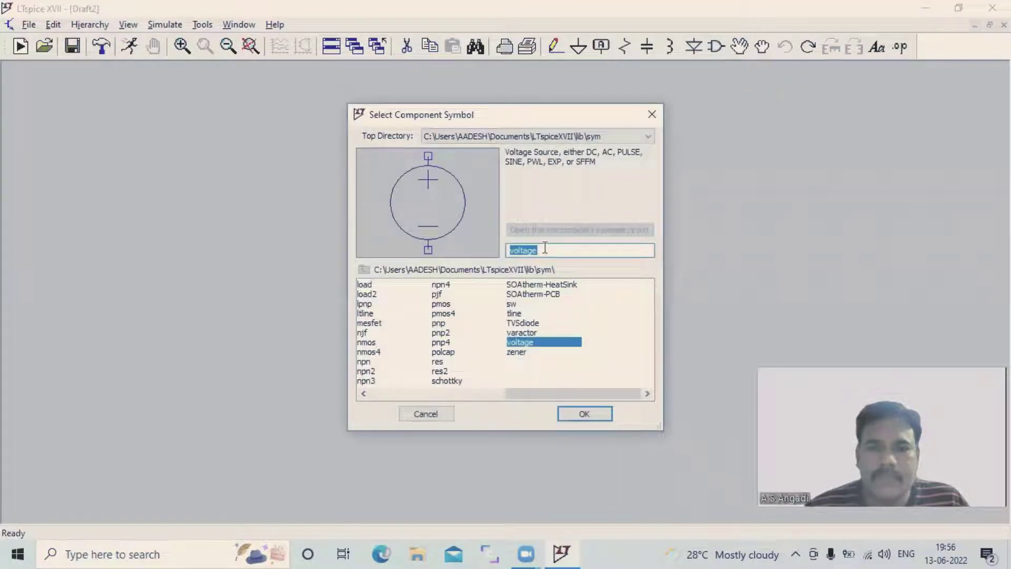
click(555, 249)
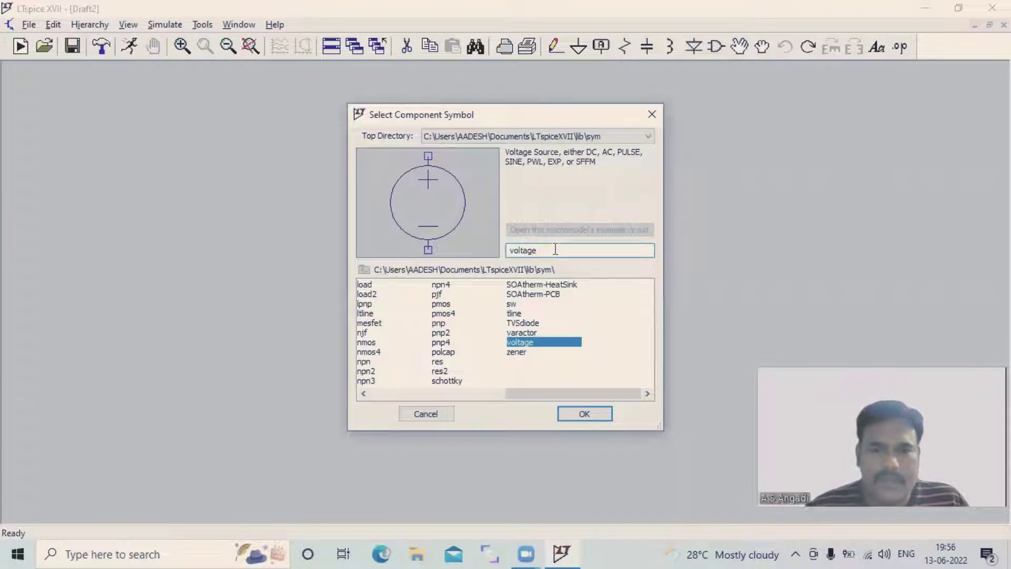
key(BackSpace)
key(BackSpace)
key(BackSpace)
key(BackSpace)
key(BackSpace)
key(BackSpace)
text(v)
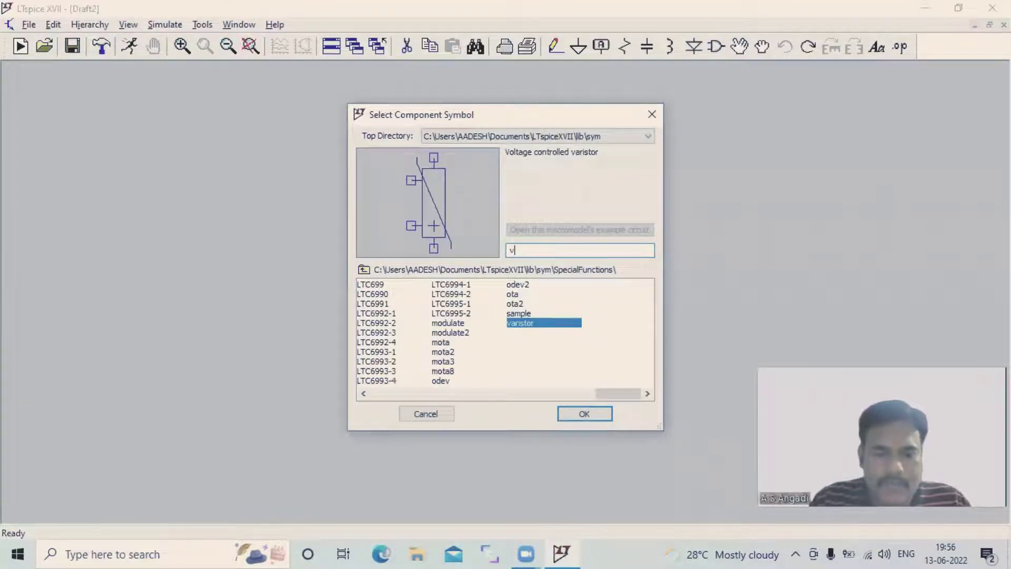
text(oltage)
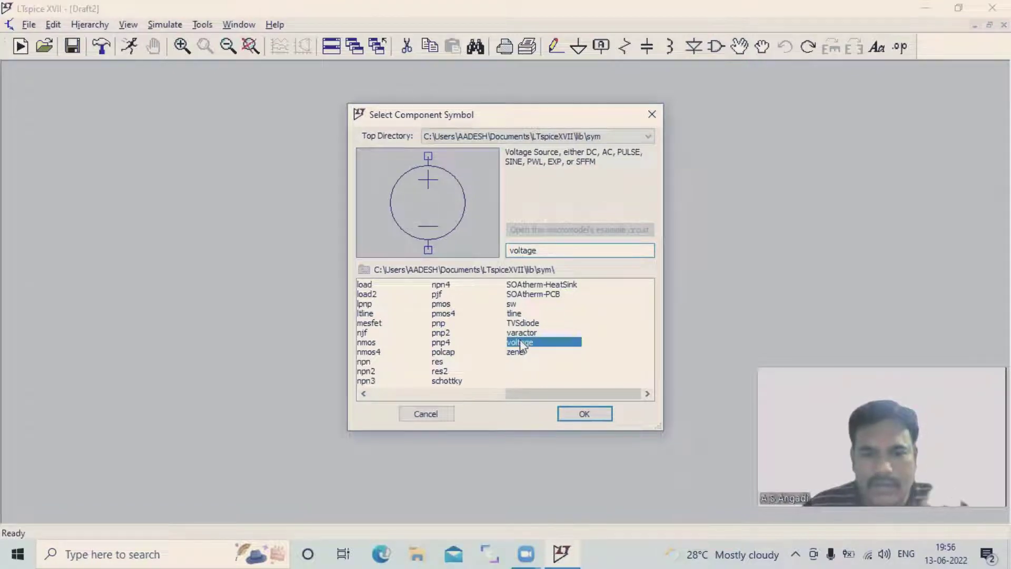
click(583, 414)
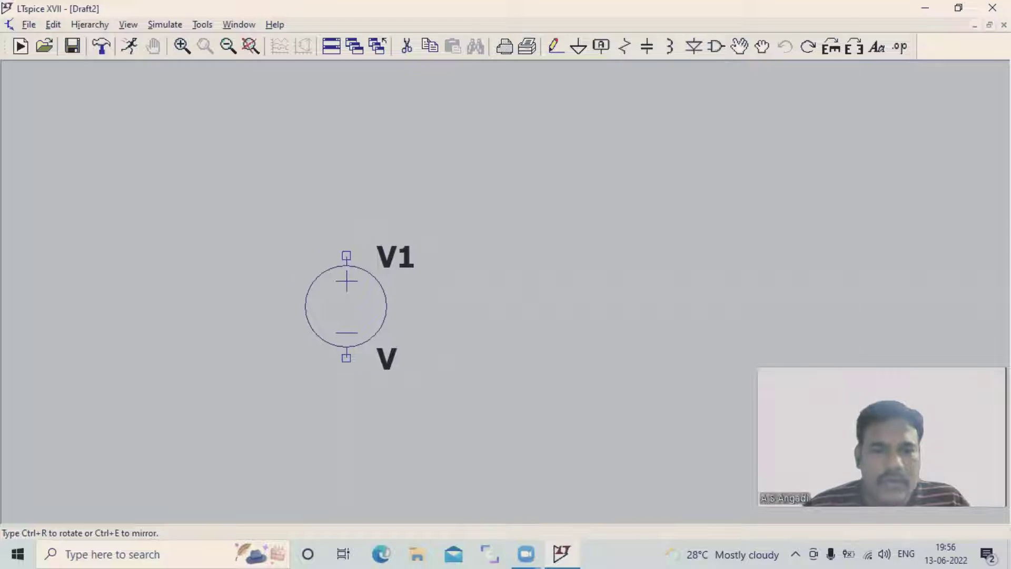
click(346, 256)
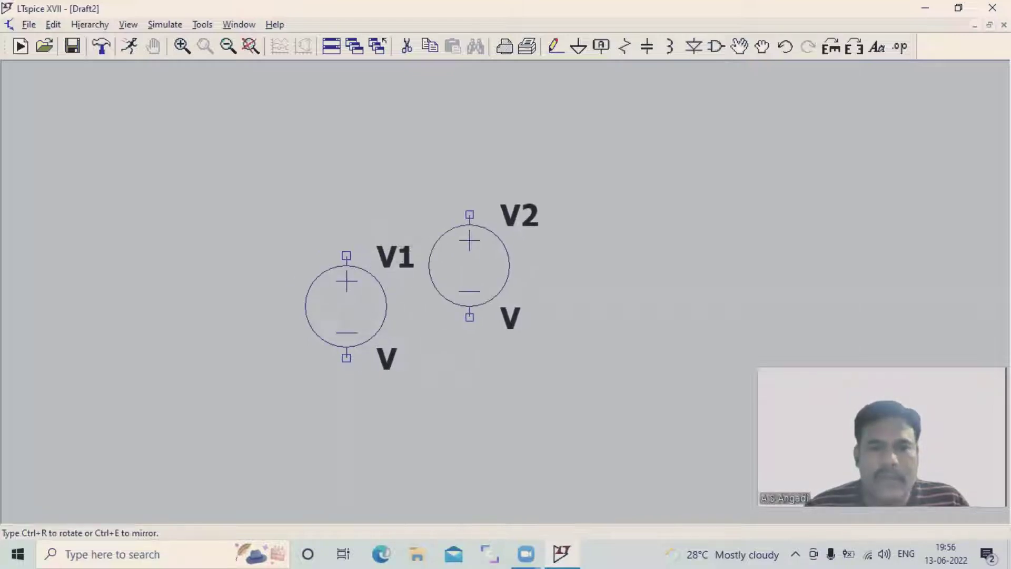
key(Escape)
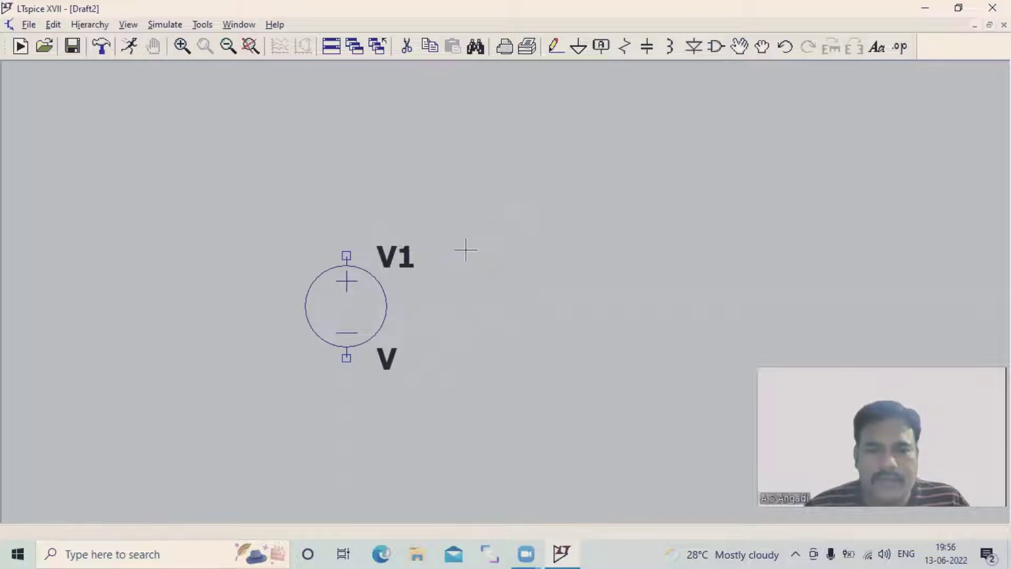
- Place one diode above and to the right of the voltage source, rotated horizontally with its cathode facing right
click(694, 52)
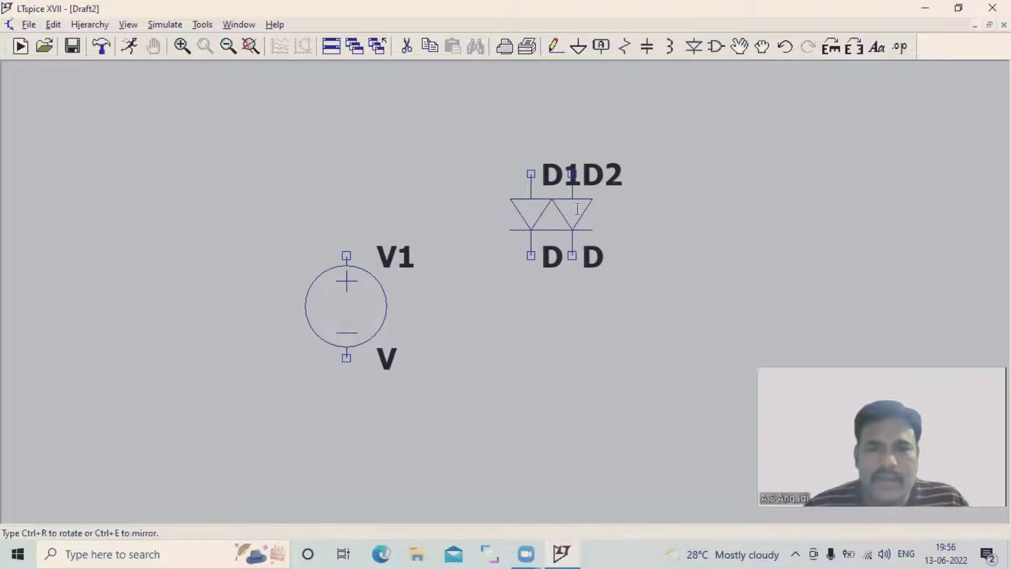
right_click(576, 205)
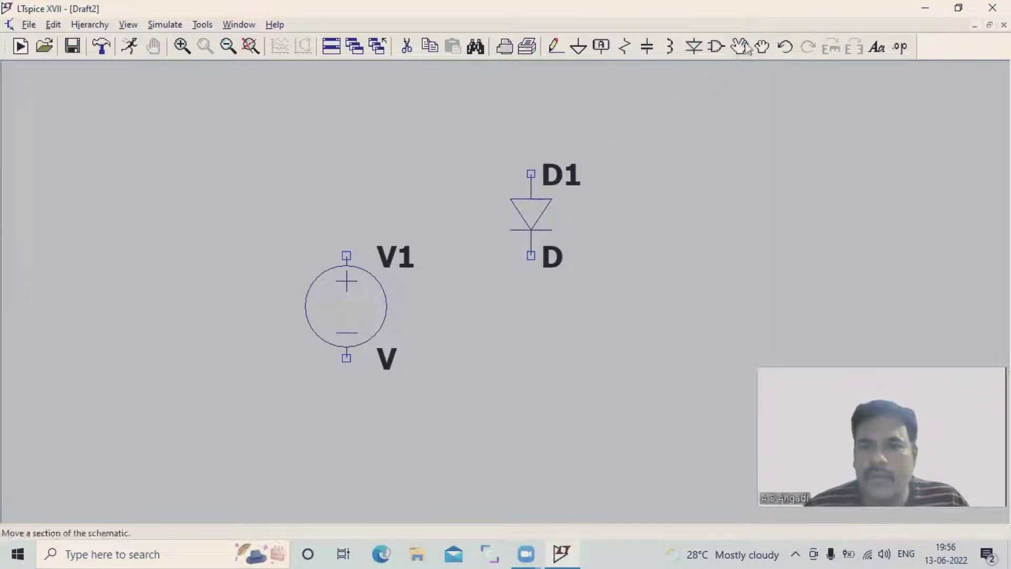
click(740, 48)
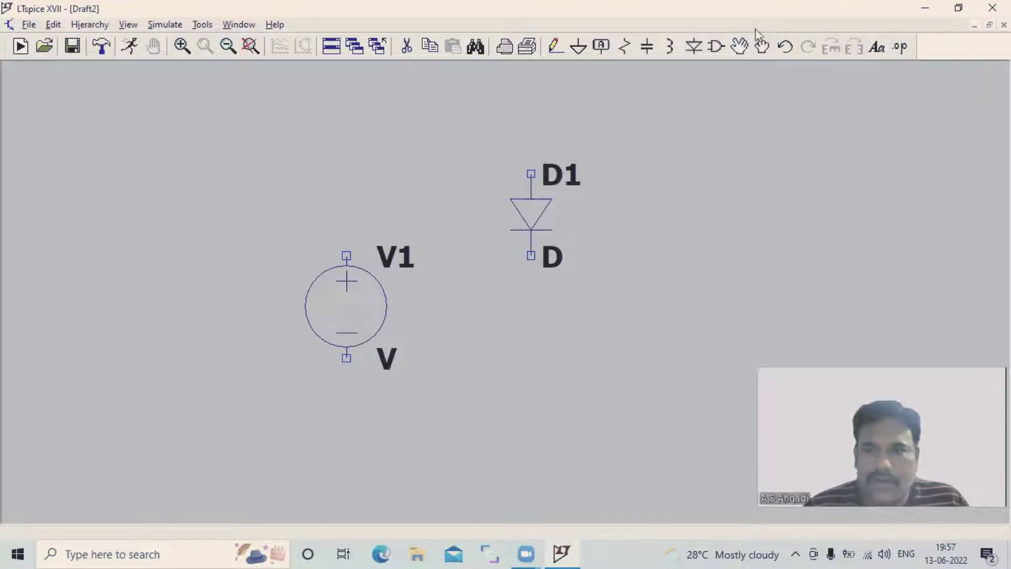
click(536, 210)
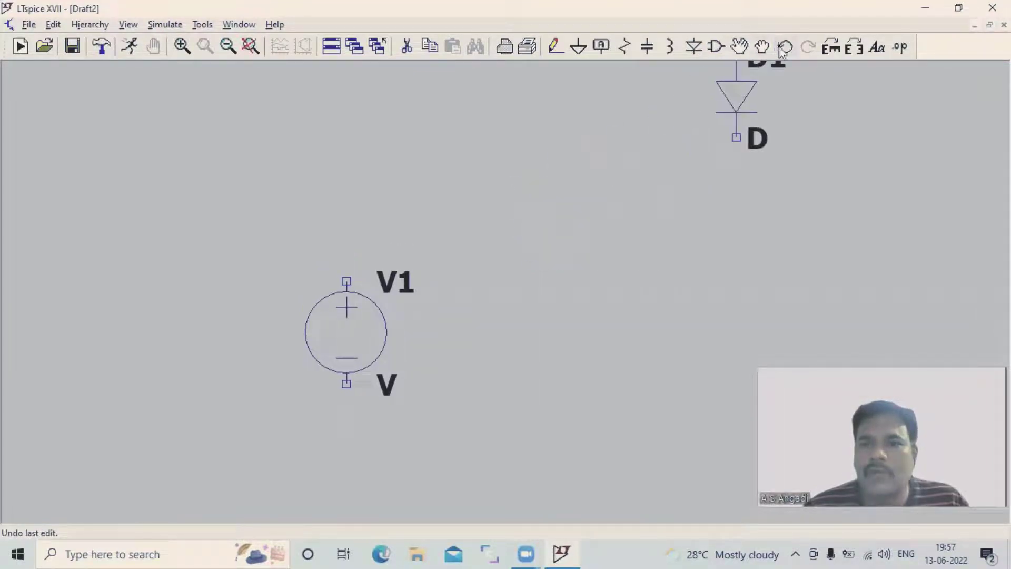
click(831, 50)
click(831, 50)
click(831, 50)
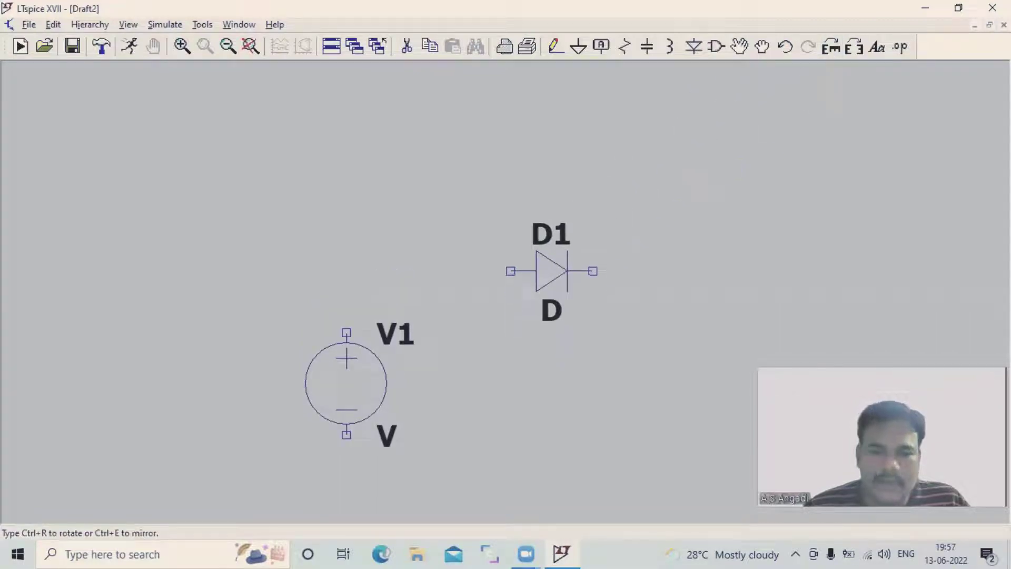
click(549, 262)
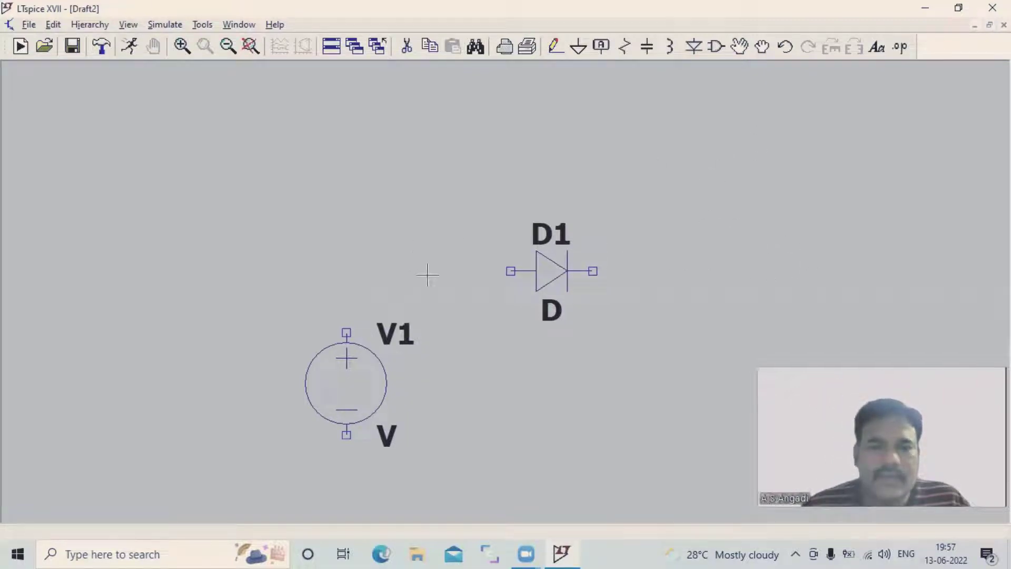
- Place one vertical resistor to the right of the diode, level with the voltage source
drag(424, 273, 341, 210)
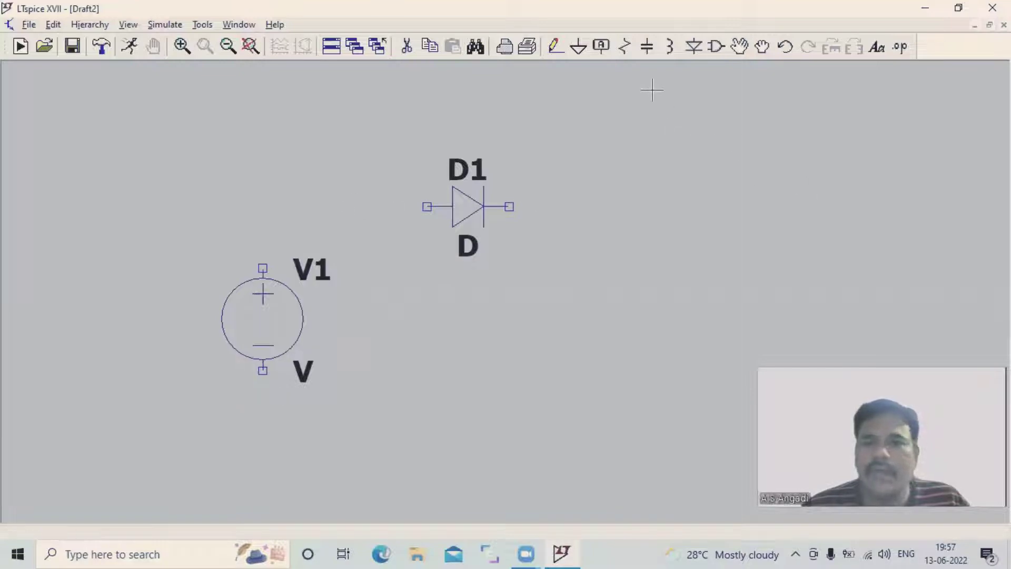
click(625, 46)
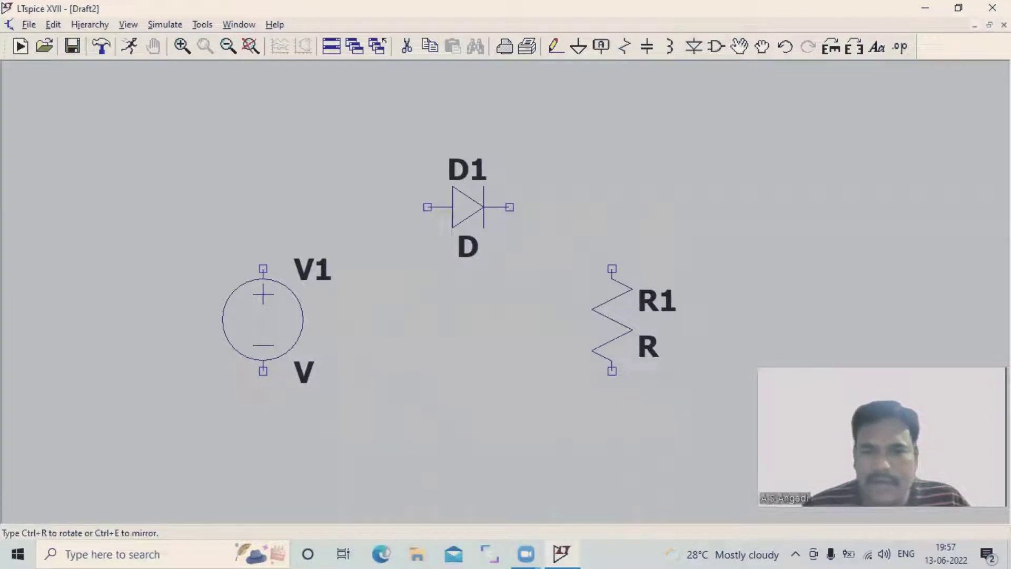
key(Escape)
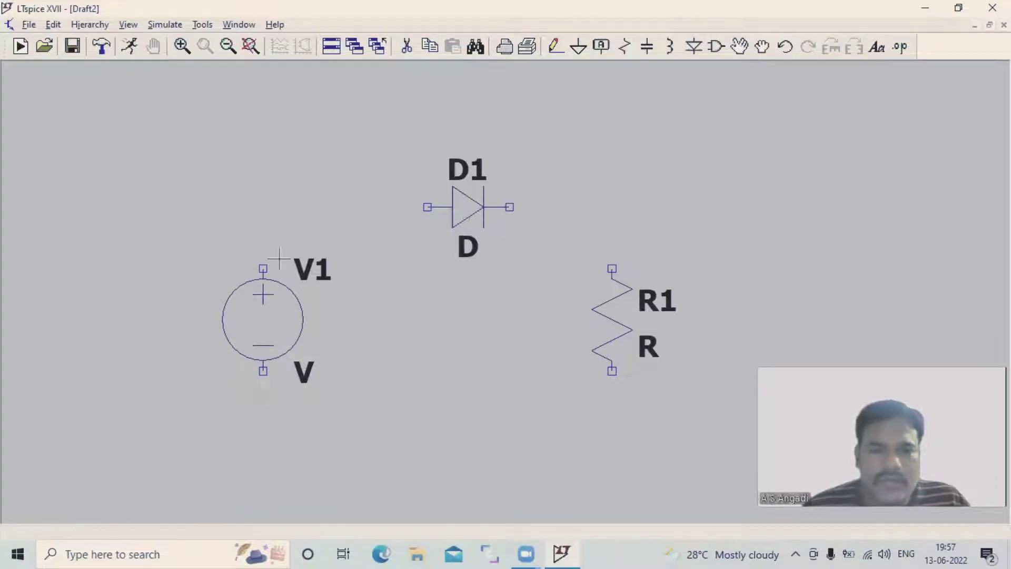
- Wire the voltage source's positive terminal to the diode's anode, and the diode's cathode to the resistor's upper end, with right-angle corners
click(556, 47)
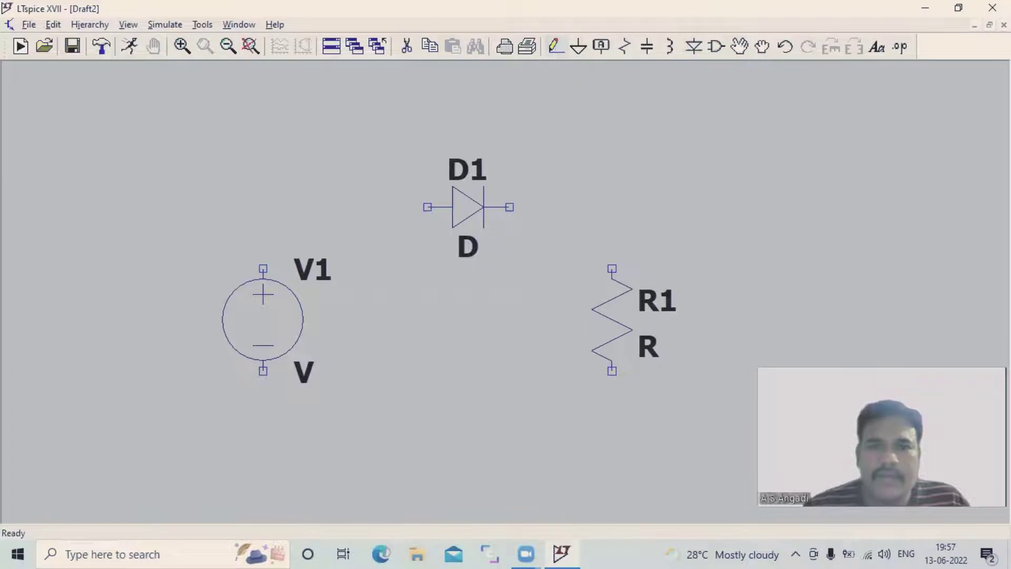
click(263, 268)
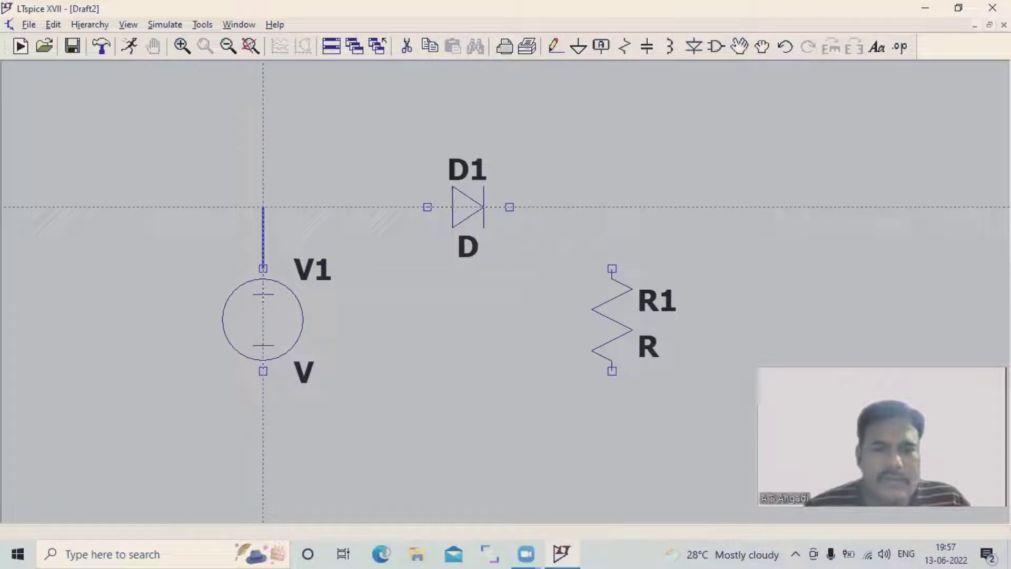
click(263, 207)
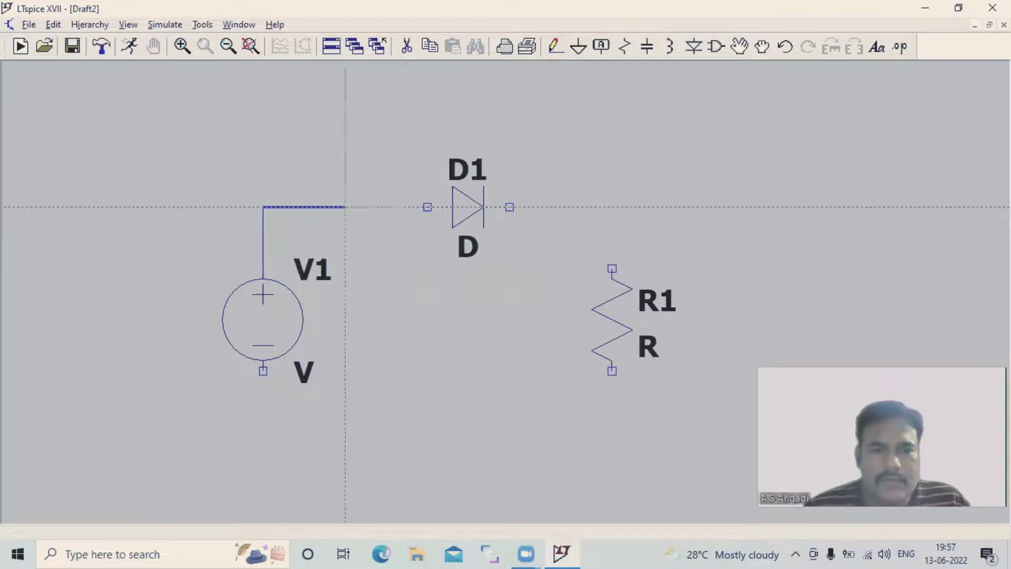
click(427, 207)
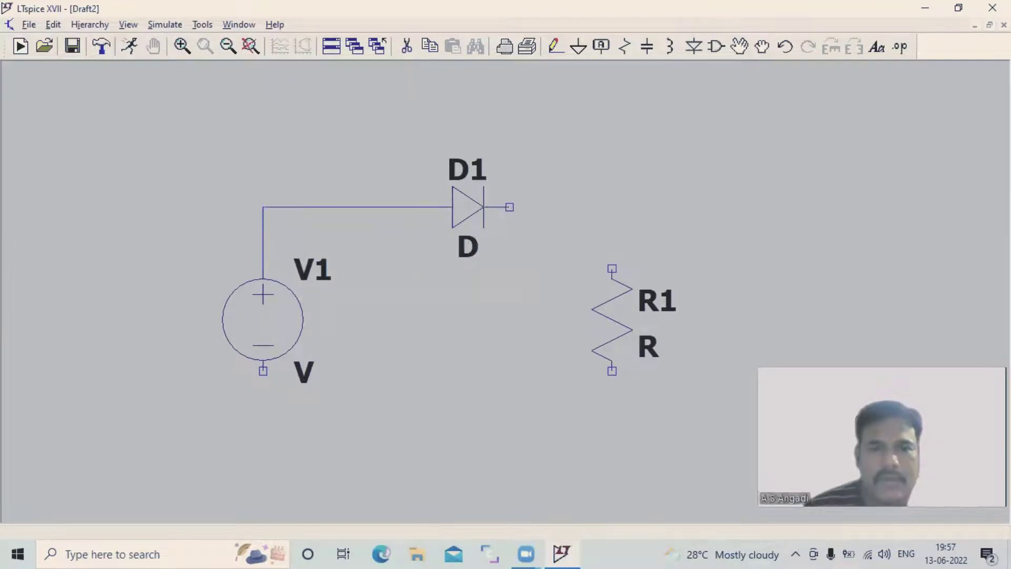
click(510, 207)
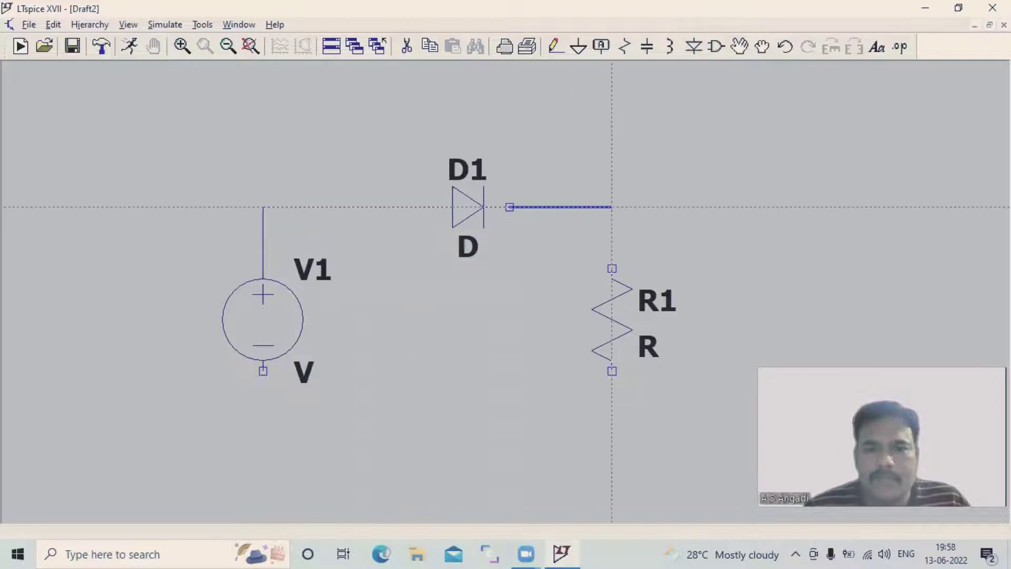
click(612, 207)
click(613, 268)
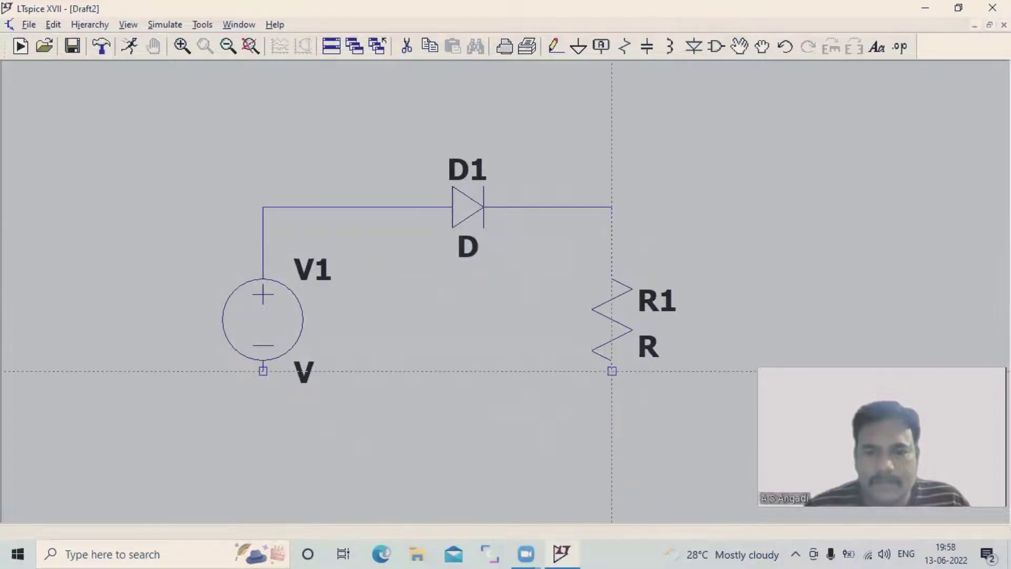
- Wire the resistor's lower end back to the voltage source's negative terminal along the underside of the circuit
click(613, 412)
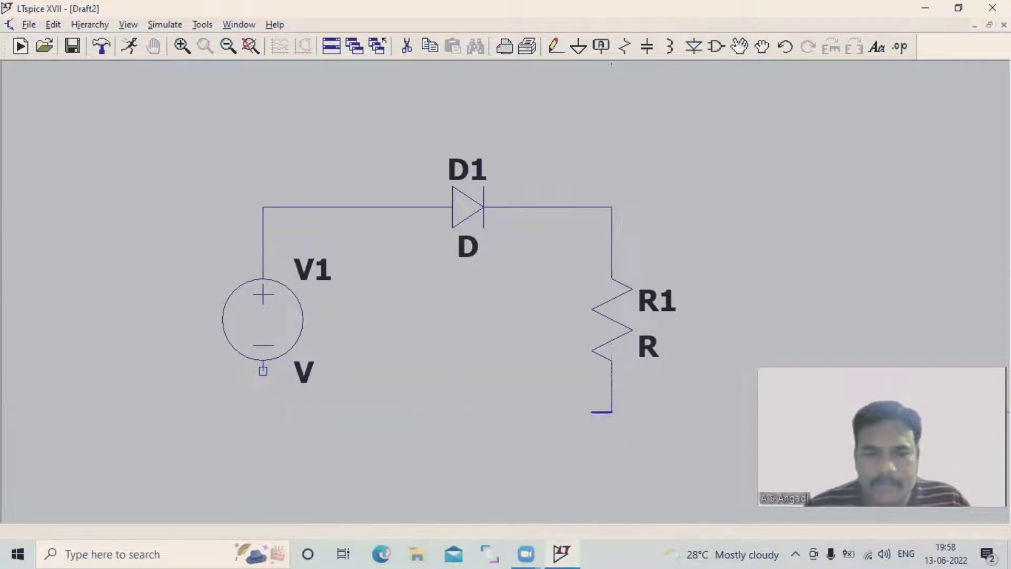
click(263, 412)
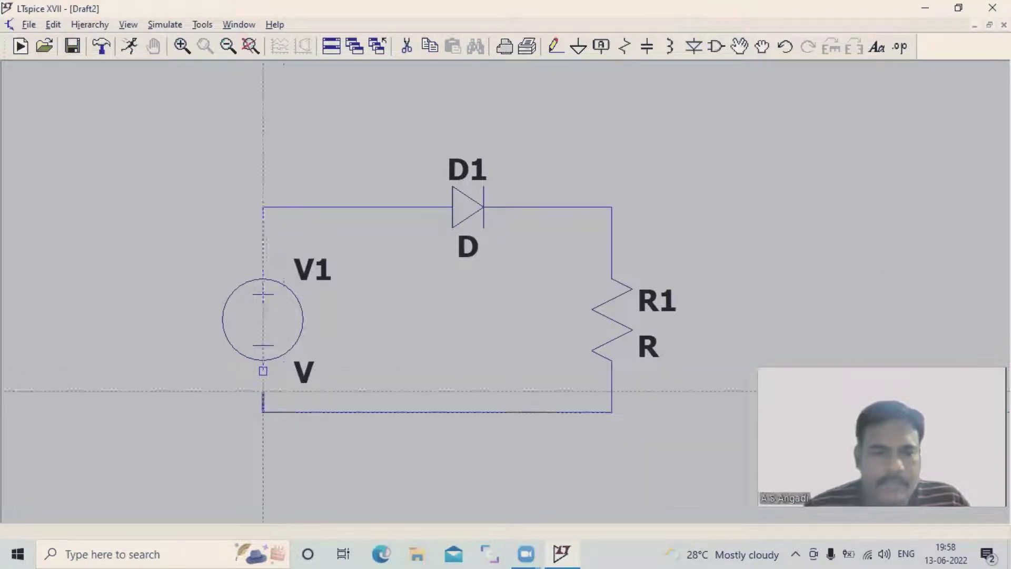
click(264, 371)
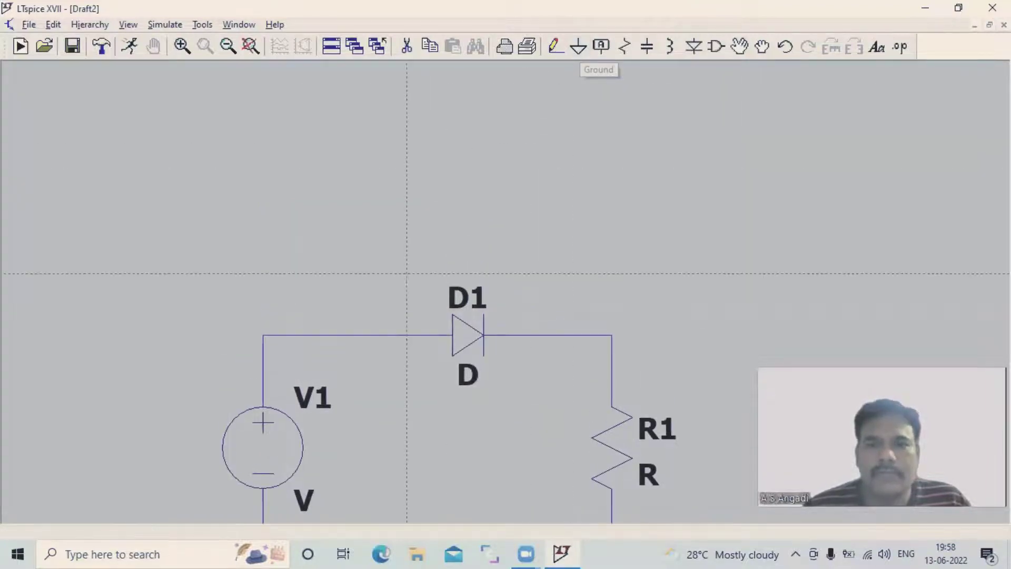
click(366, 273)
right_click(426, 153)
right_click(585, 171)
click(466, 170)
drag(566, 253, 566, 133)
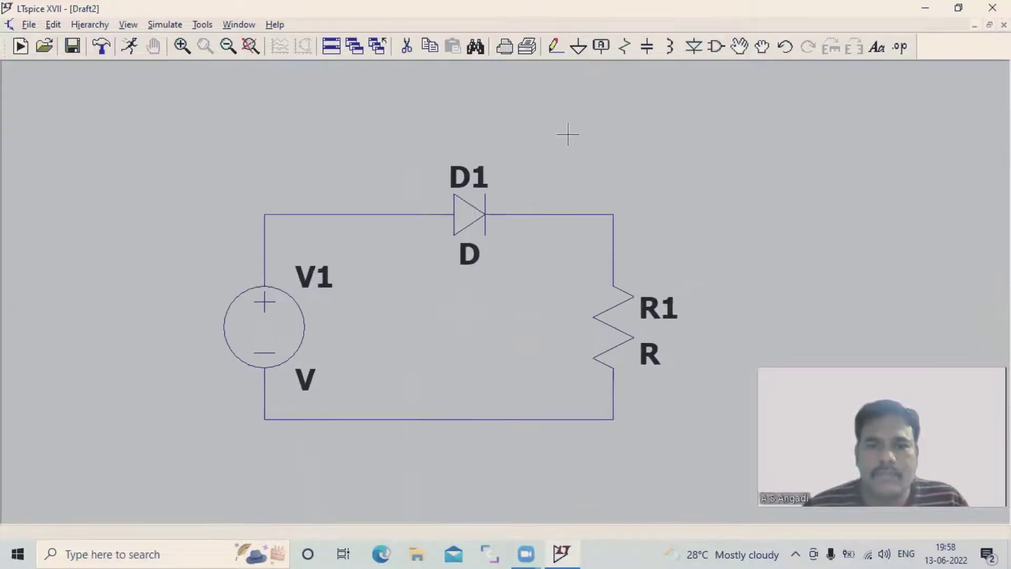
- Place a ground symbol on the circuit's lower wire, between the voltage source and the resistor
click(579, 48)
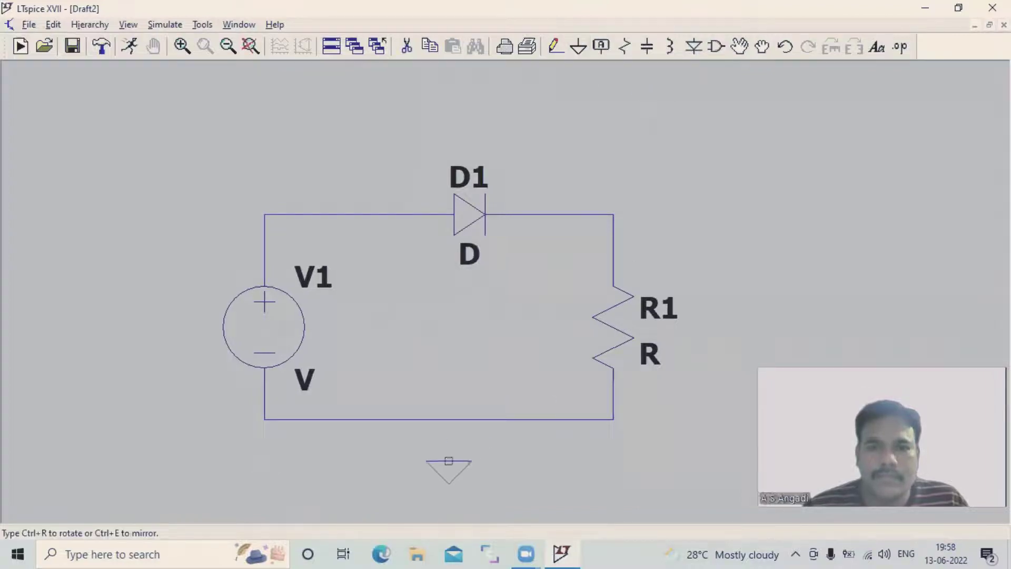
click(448, 420)
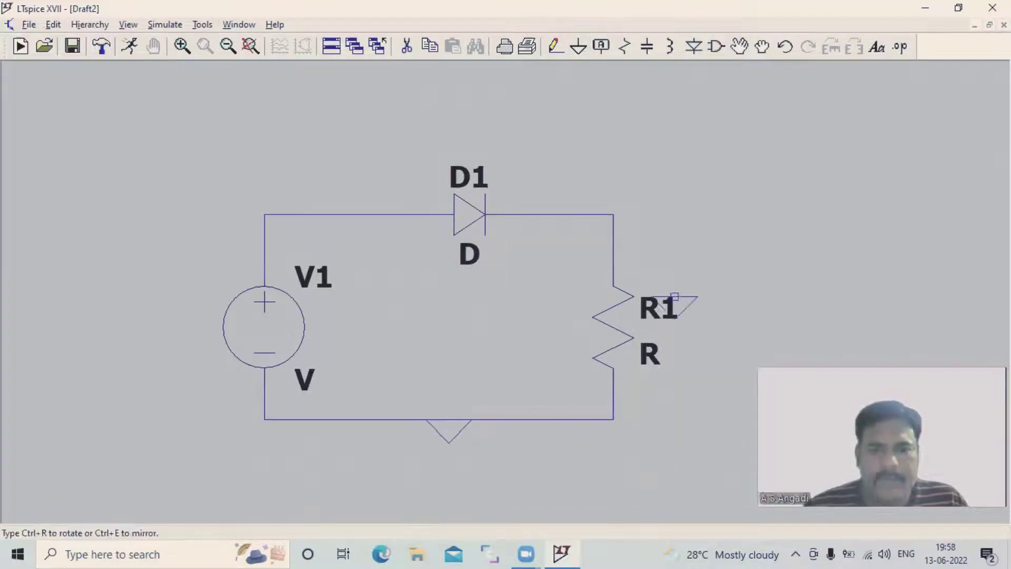
key(Escape)
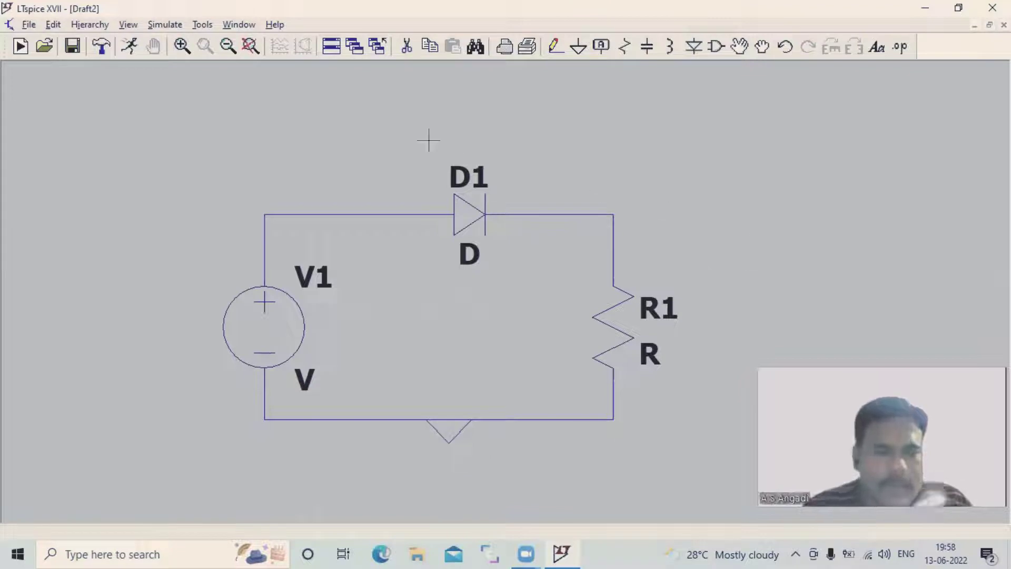
- Configure the voltage source as a SINE function with DC offset 0 V, amplitude 5 V and frequency 50 Hz
right_click(263, 335)
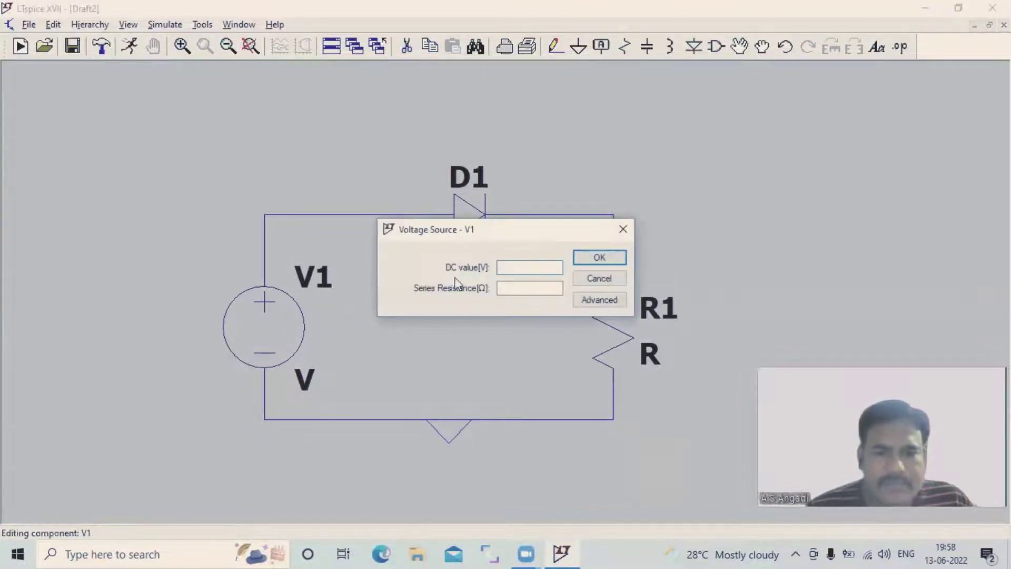
click(601, 299)
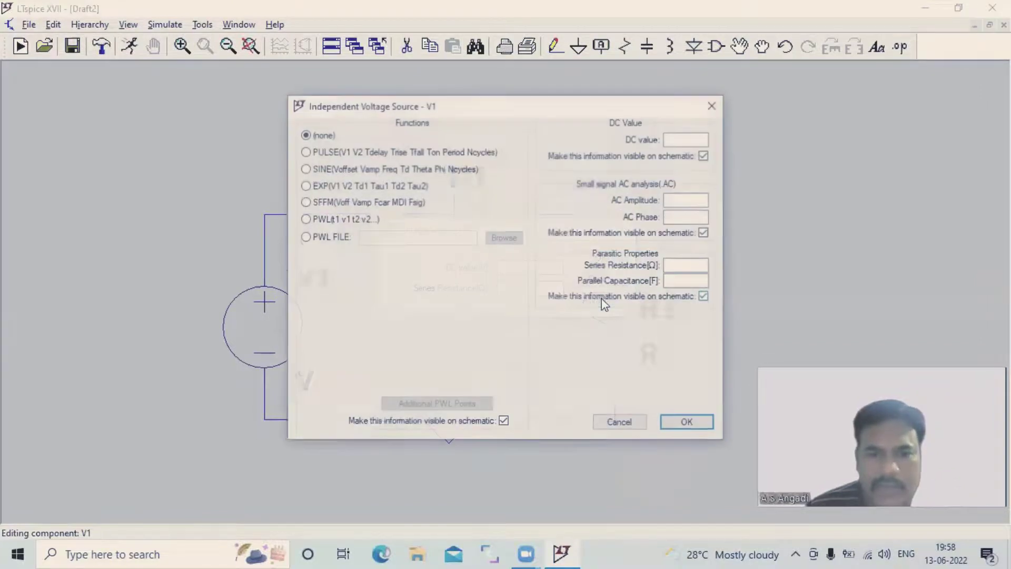
click(306, 168)
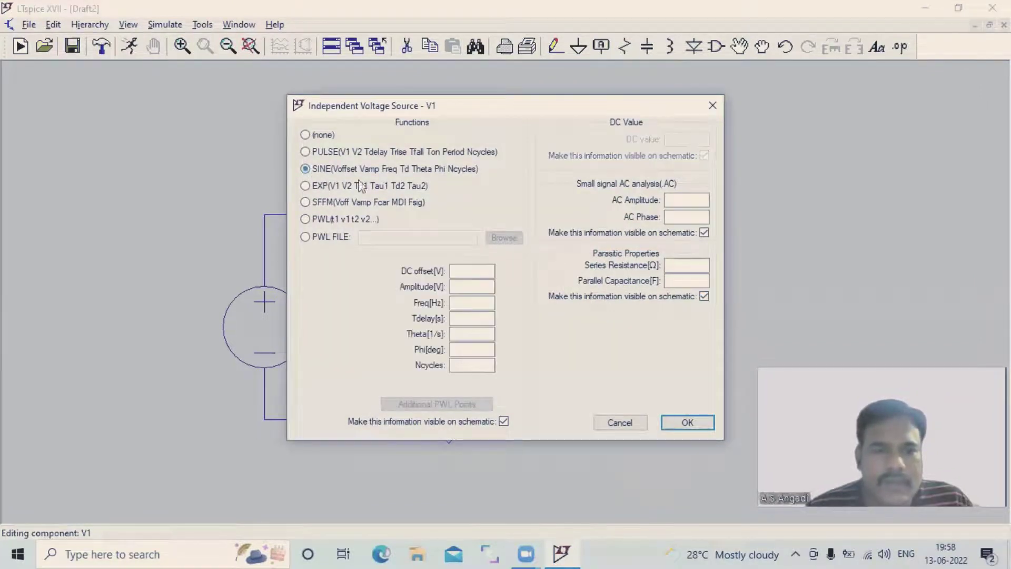
click(466, 289)
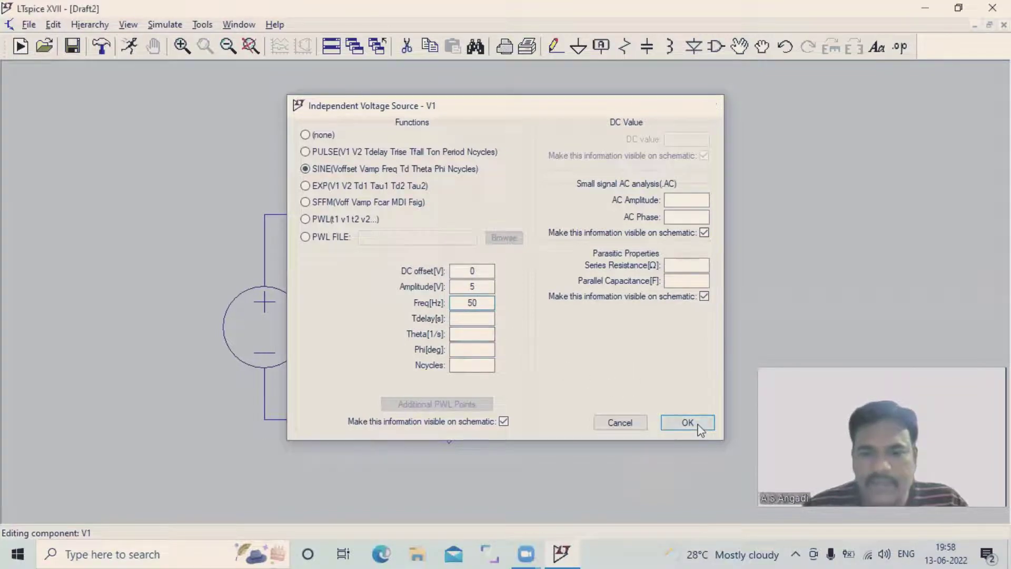
click(699, 425)
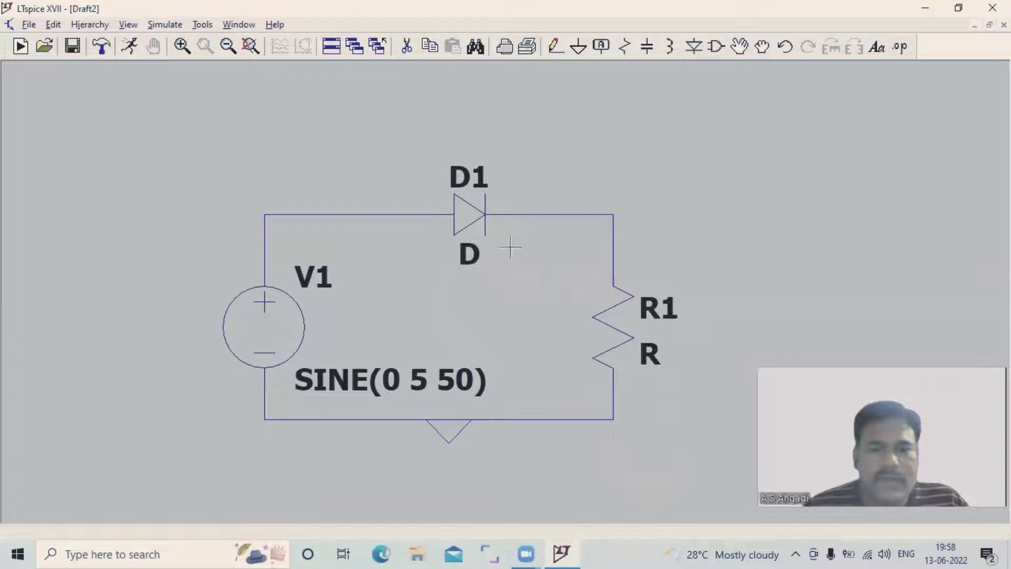
- Set the resistor's resistance to 10k
right_click(614, 318)
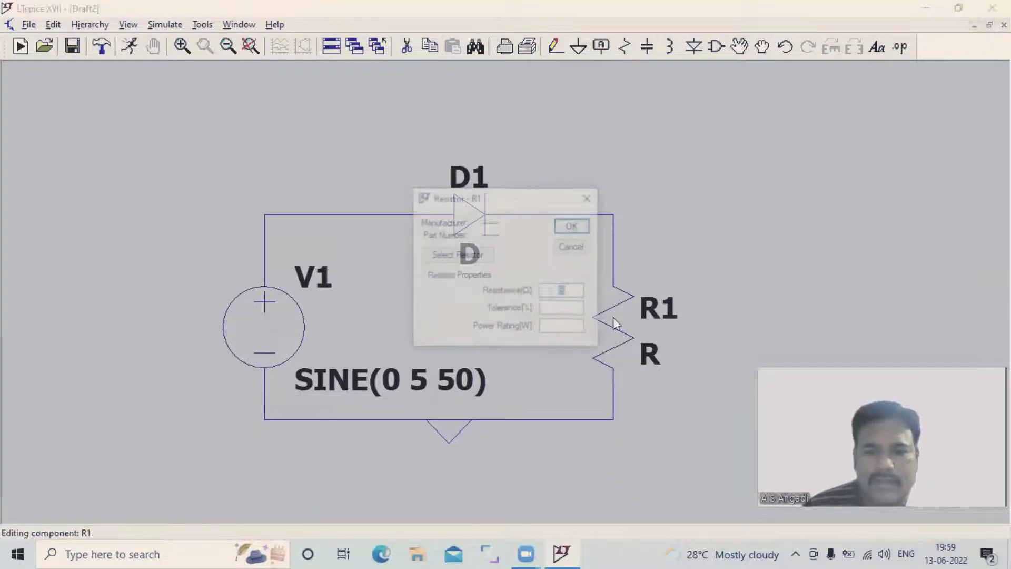
text(10k)
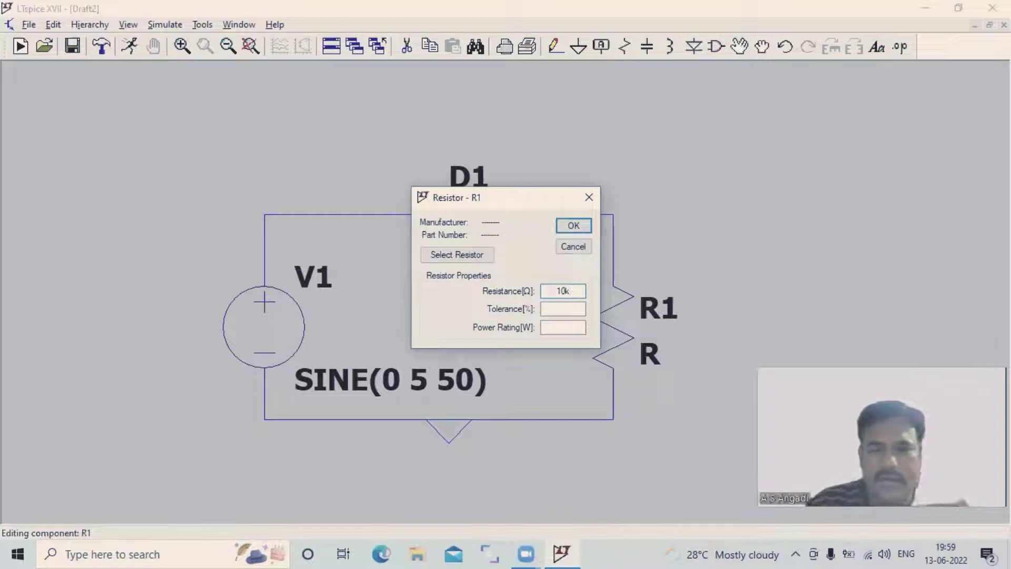
click(574, 227)
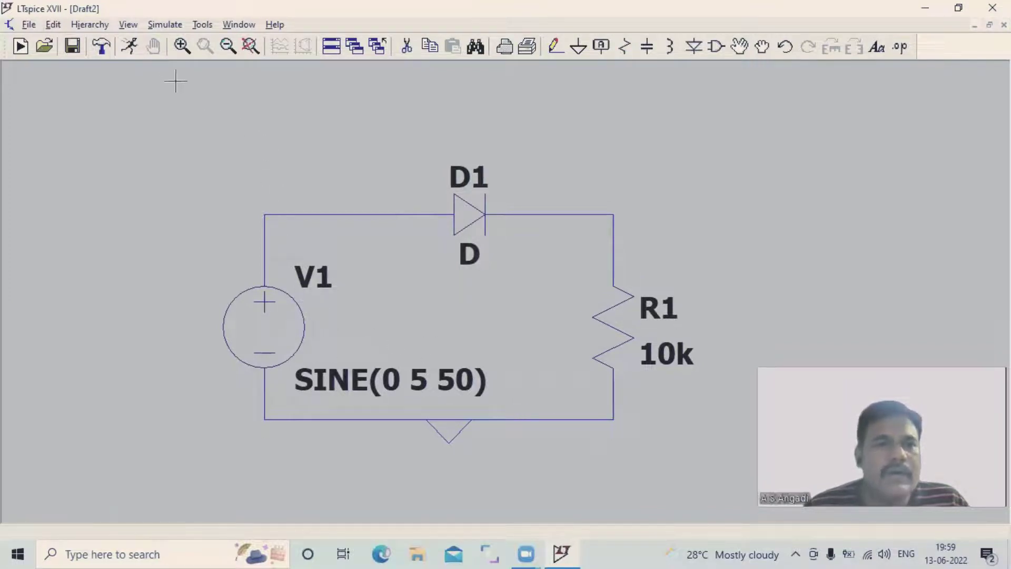
- Define a transient analysis with a stop time of .05 and place its directive just below the voltage source's value text
click(166, 25)
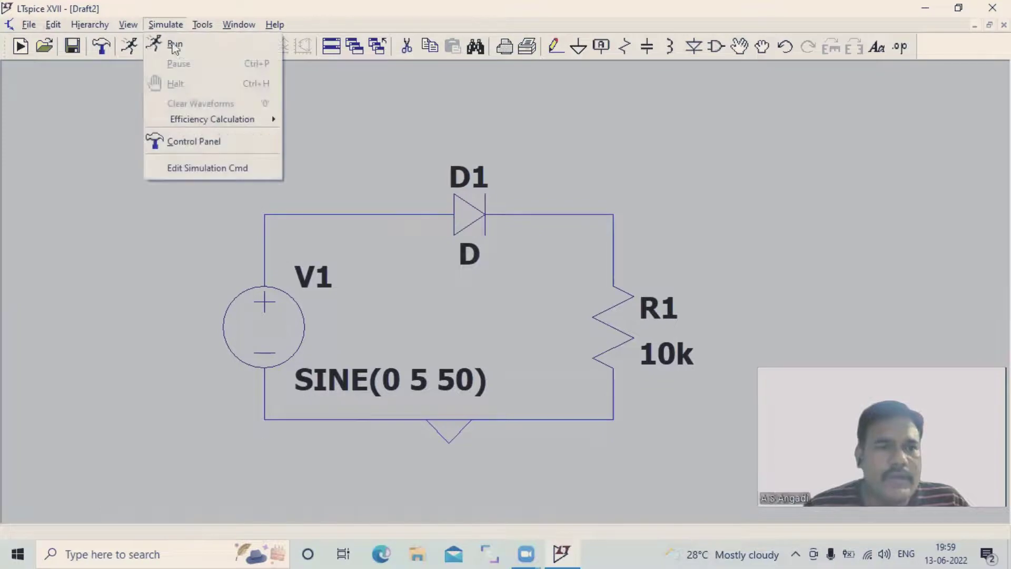
click(184, 169)
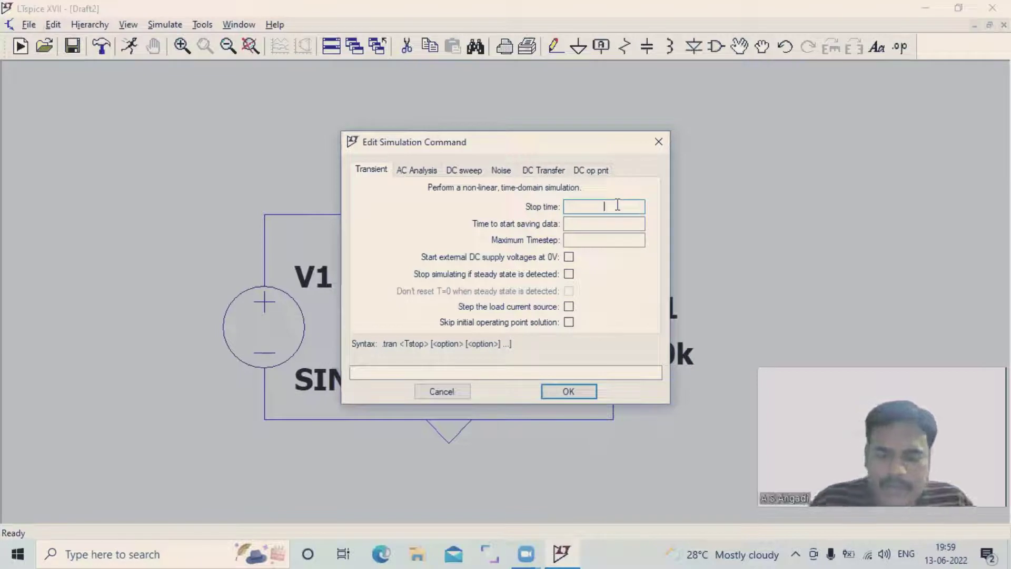
text(.05)
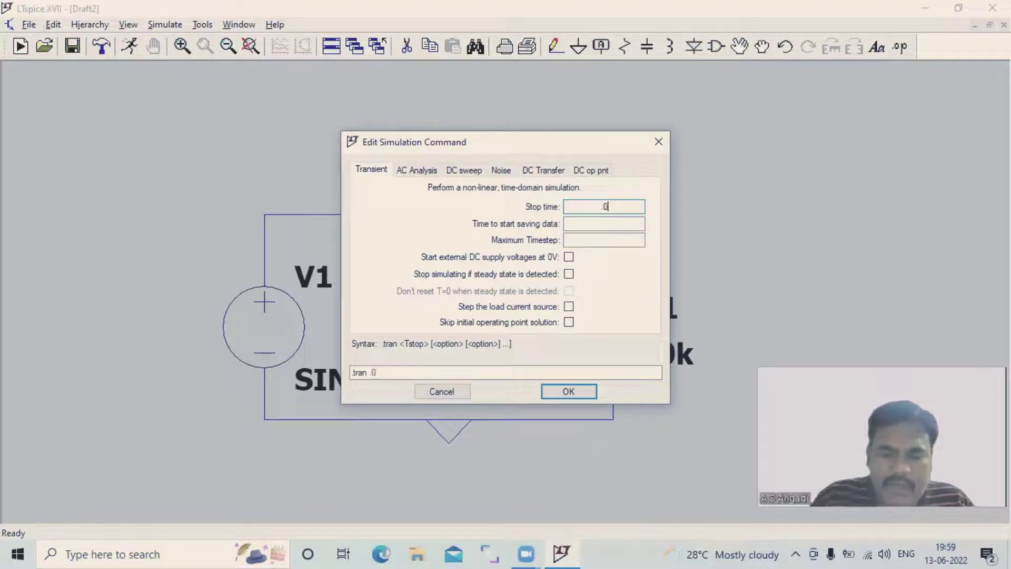
click(569, 391)
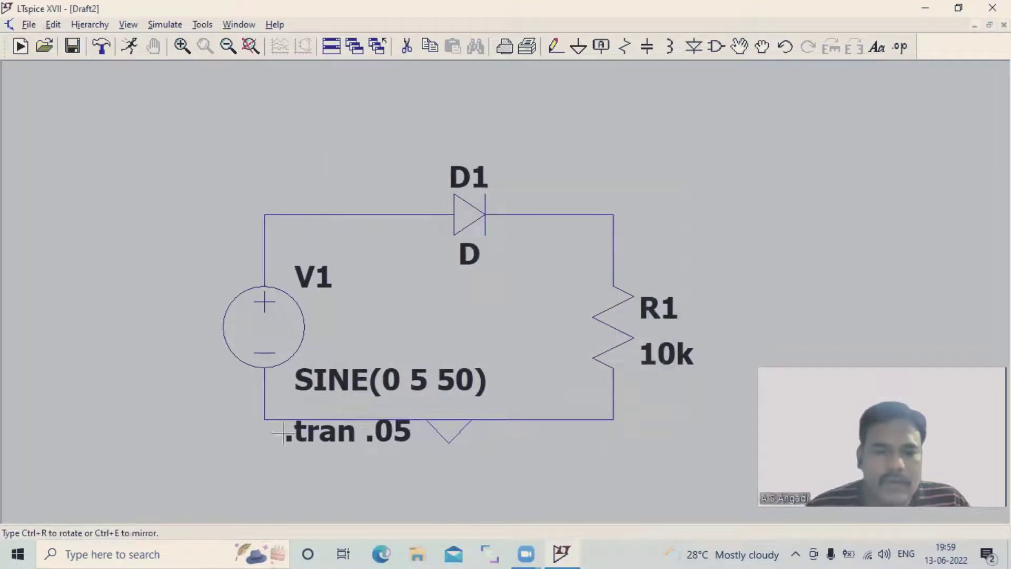
click(287, 432)
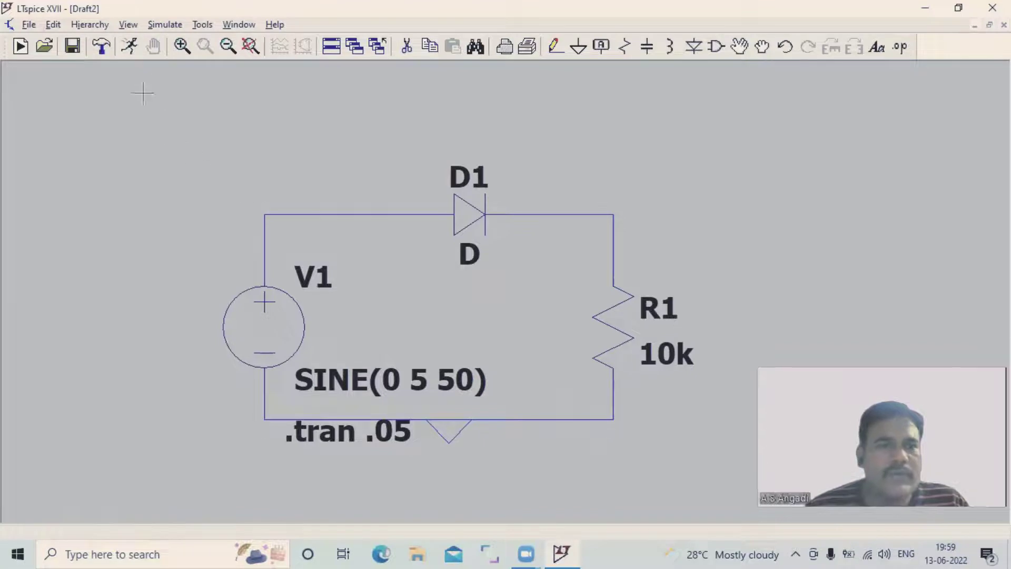
- Run the simulation and add a second plot pane to the waveform window
click(162, 25)
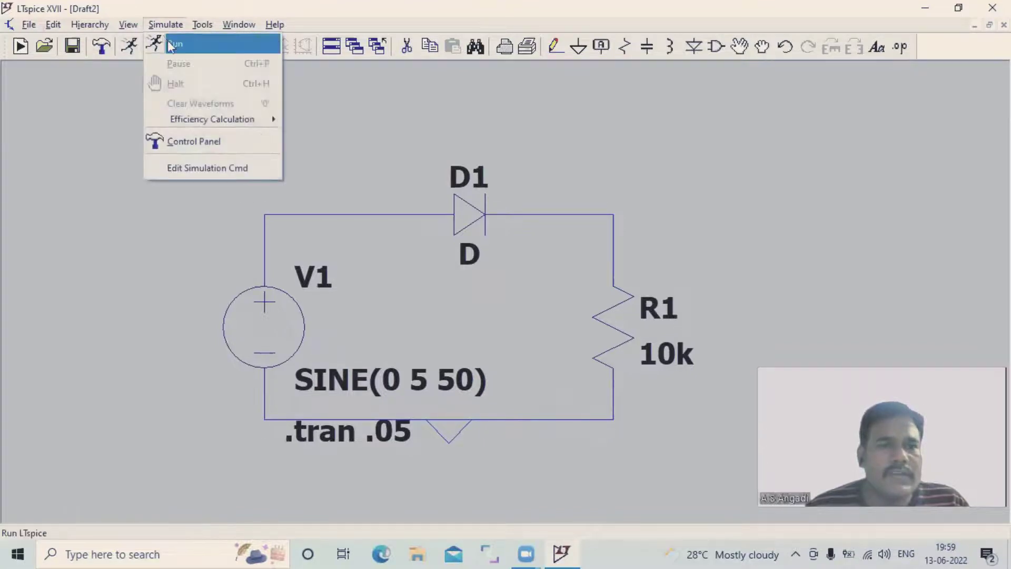
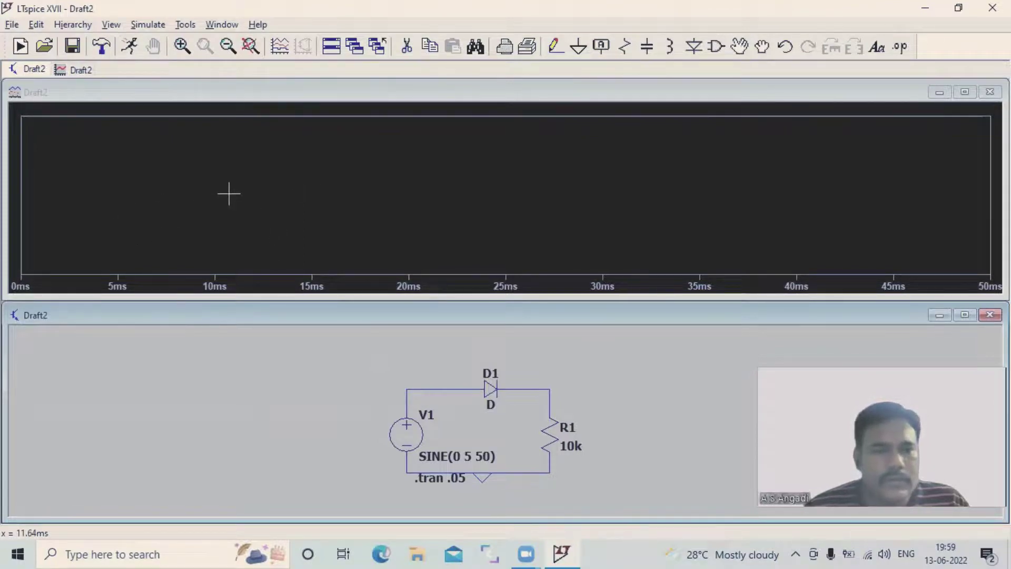
right_click(173, 157)
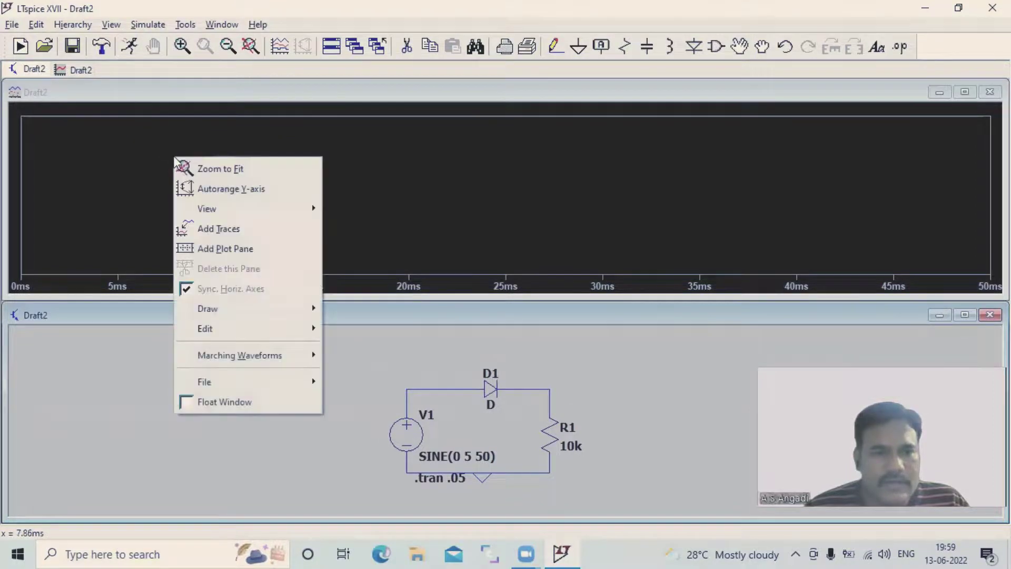
click(215, 258)
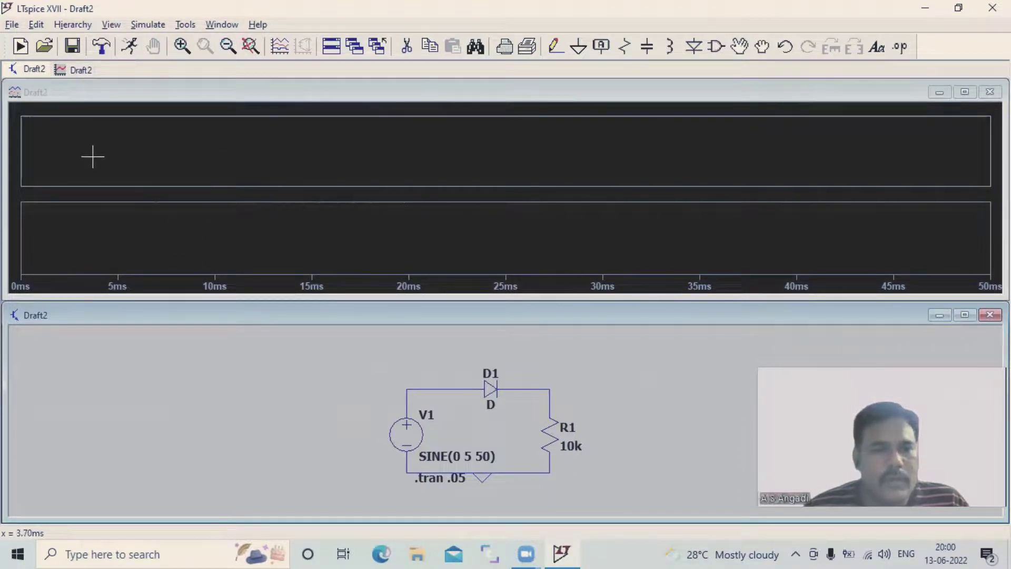
- Plot the voltage at the source's positive node in the upper pane and the diode's output voltage across the resistor in the lower pane
click(229, 141)
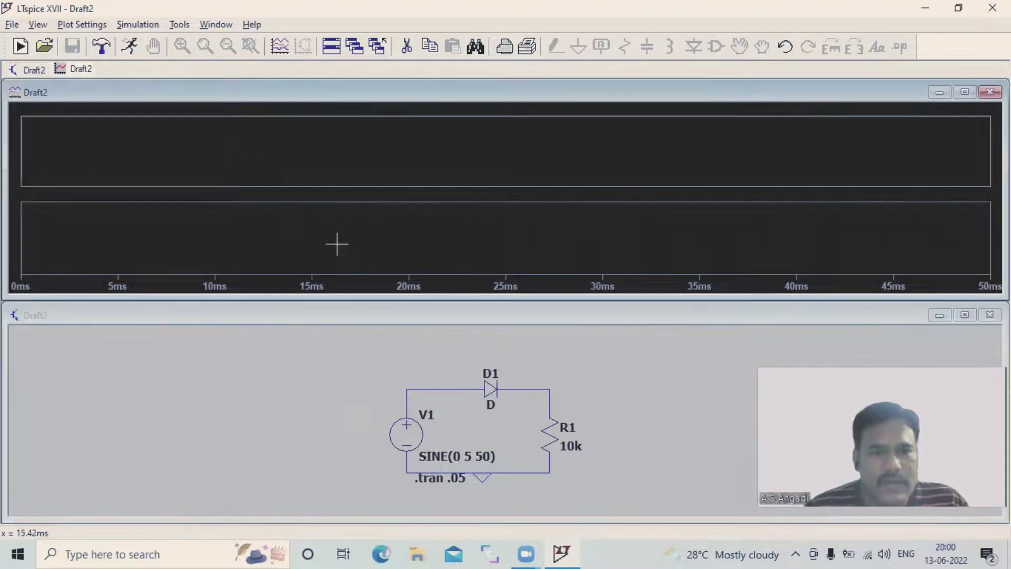
click(405, 403)
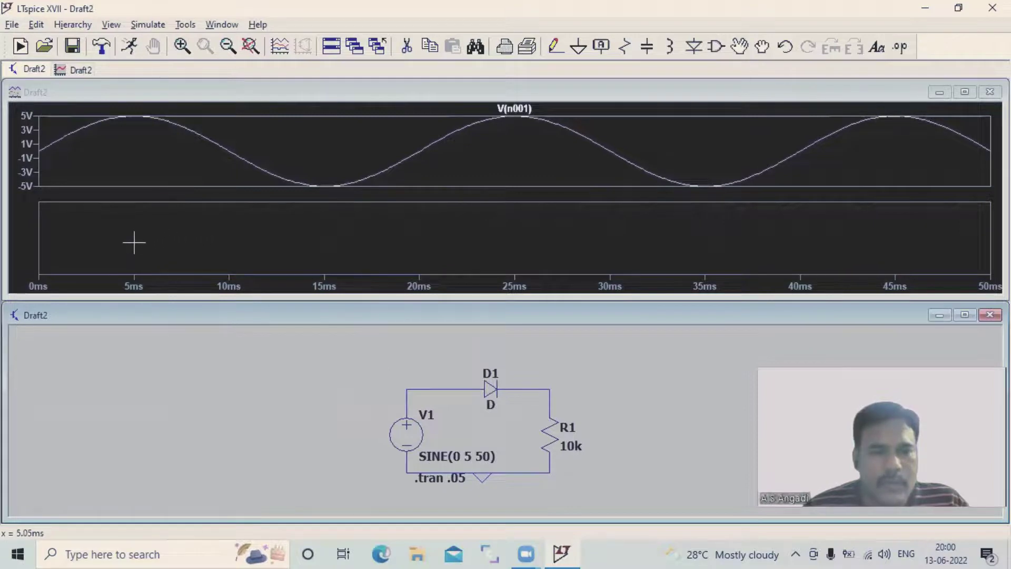
click(204, 236)
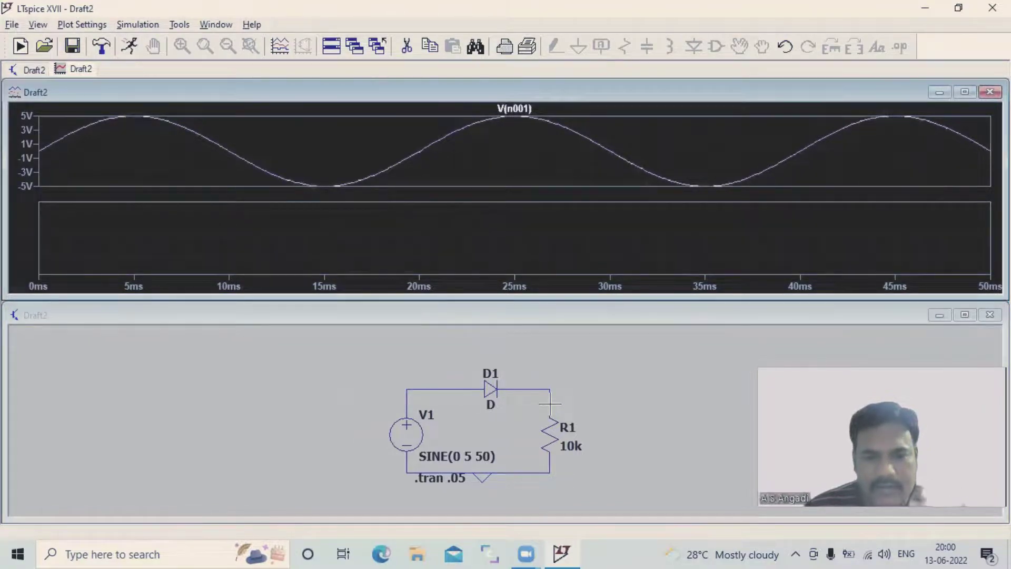
click(540, 384)
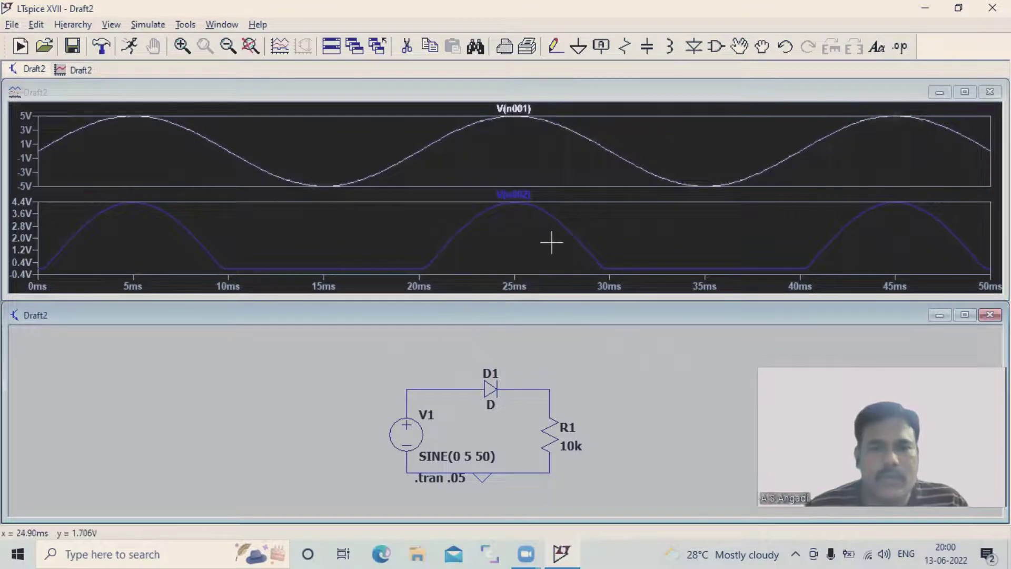